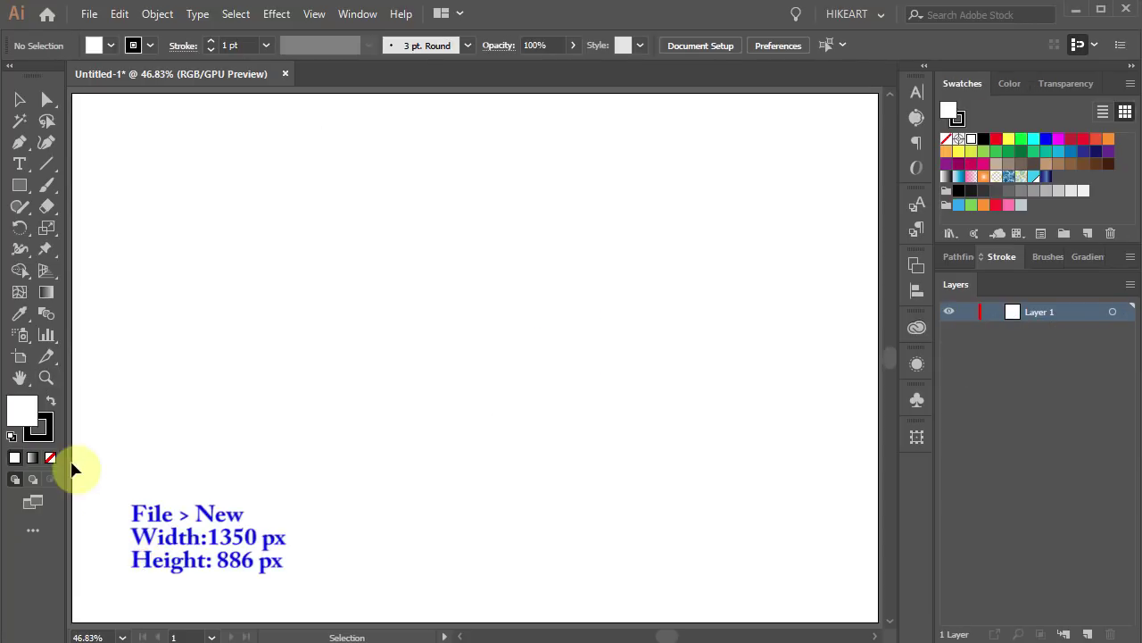
Draw a wide, flat rectangle near the artboard's upper edge with a bright green fill (#90e700) and no stroke.
{"action": "left_click", "coordinate": [47, 439]}
{"action": "left_click", "coordinate": [50, 457]}
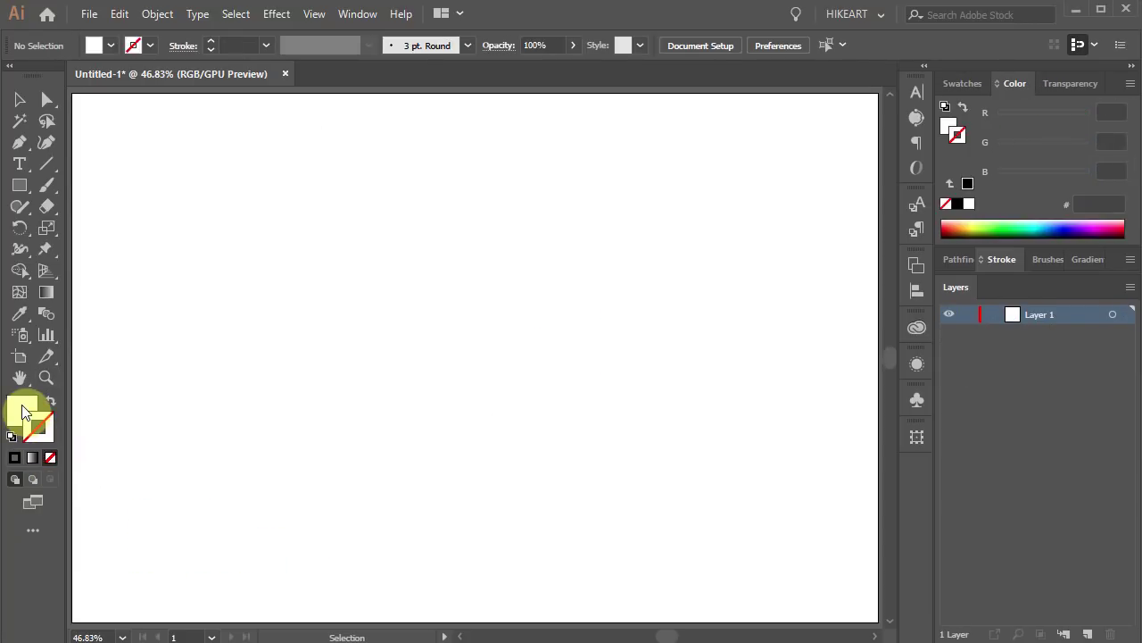
{"action": "left_click", "coordinate": [22, 406]}
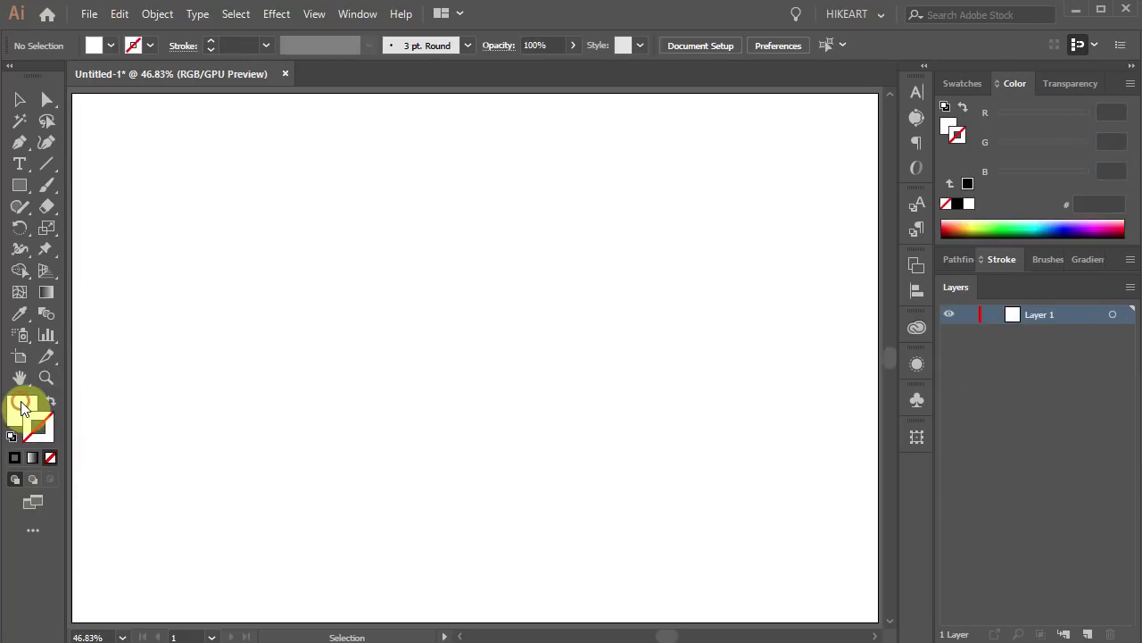
{"action": "left_click", "coordinate": [985, 225]}
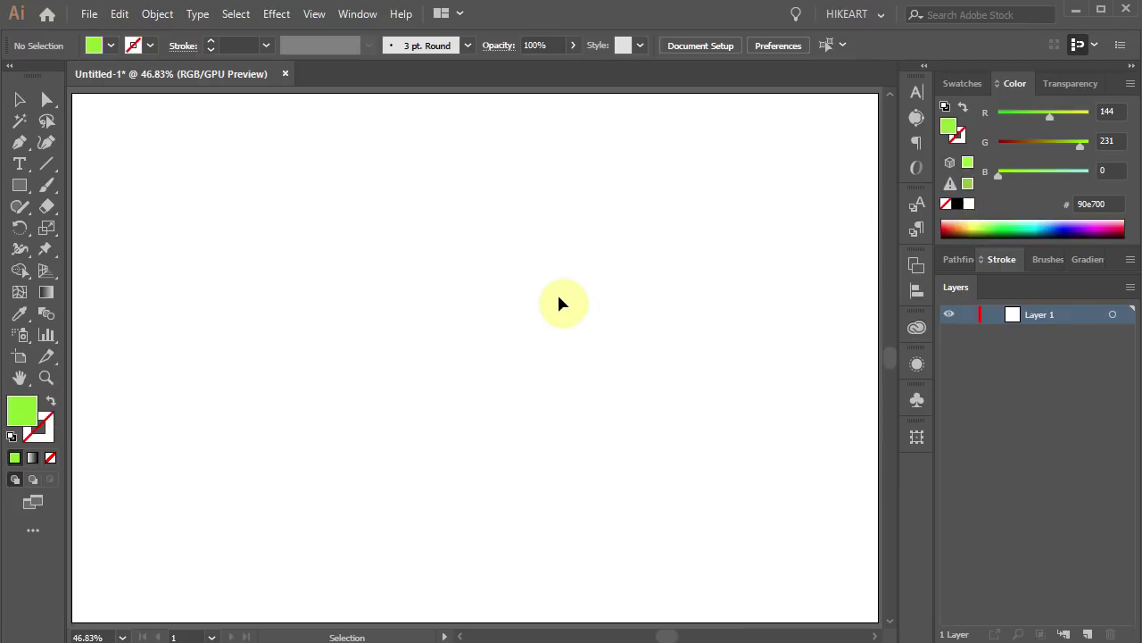
{"action": "key", "text": "m"}
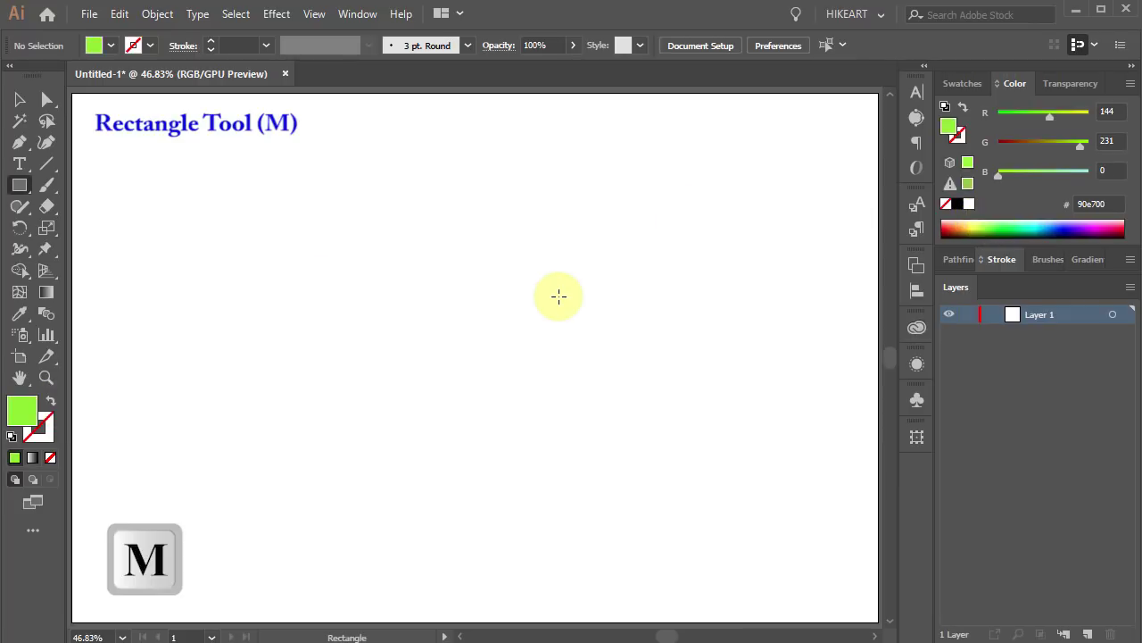
{"action": "left_click_drag", "start_coordinate": [309, 131], "coordinate": [594, 195]}
Duplicate the green rectangle straight down and repeat the copy until five evenly spaced bars fill the artboard's height.
{"action": "key", "text": "v"}
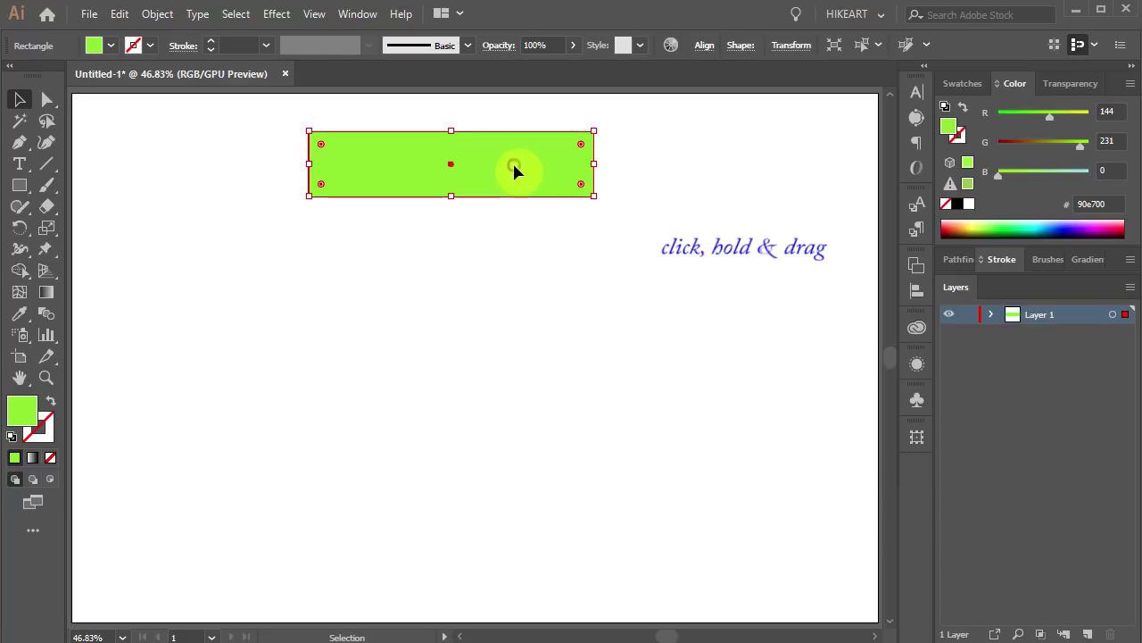
{"action": "left_click_drag", "start_coordinate": [514, 168], "coordinate": [514, 262]}
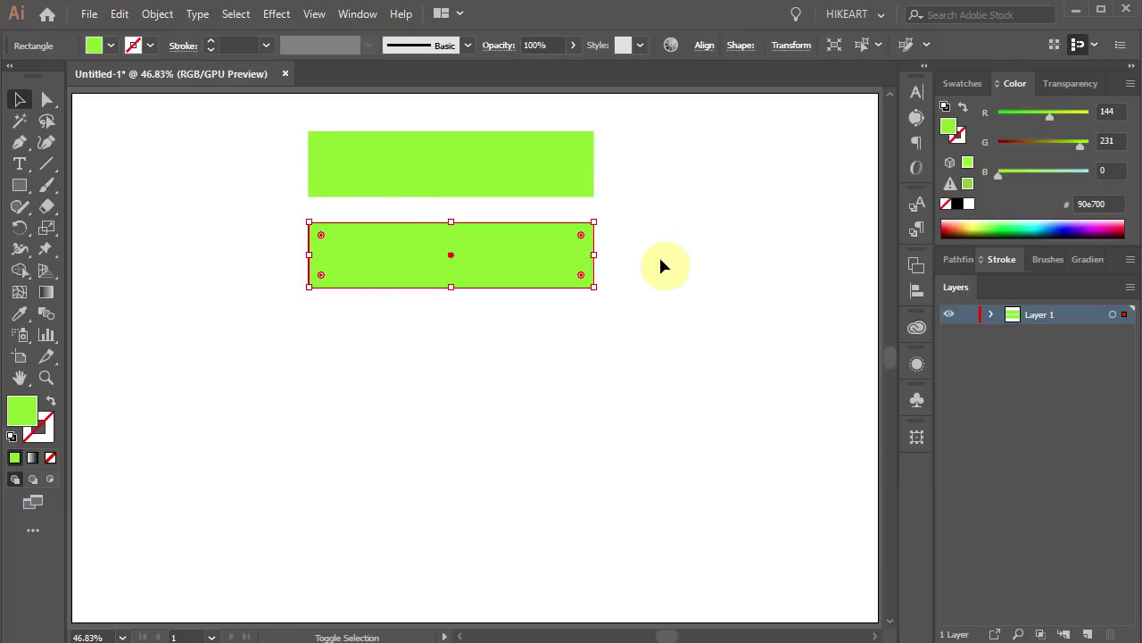
{"action": "key", "text": "a"}
{"action": "key", "text": "ctrl+d"}
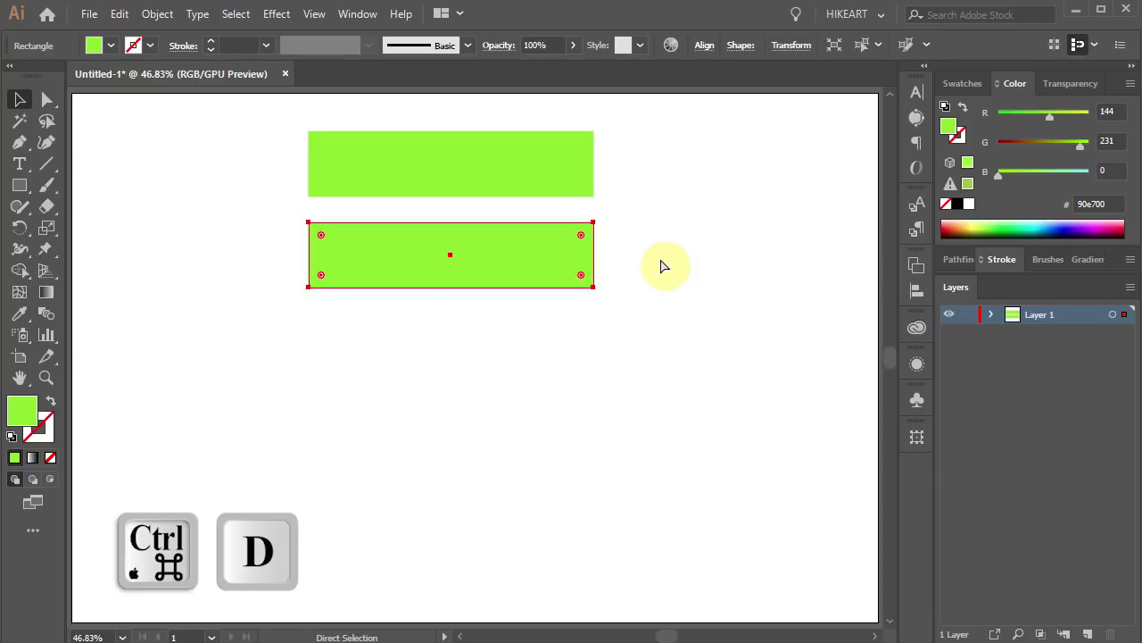
{"action": "key", "text": "ctrl+d"}
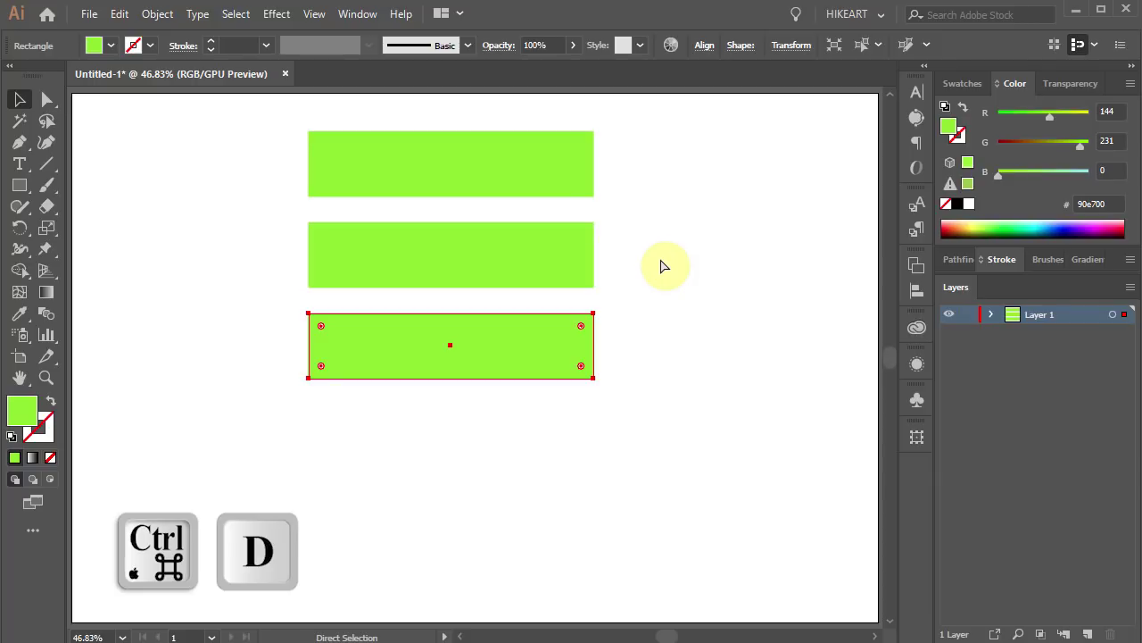
{"action": "key", "text": "ctrl+d"}
{"action": "key", "text": "ctrl+d"}
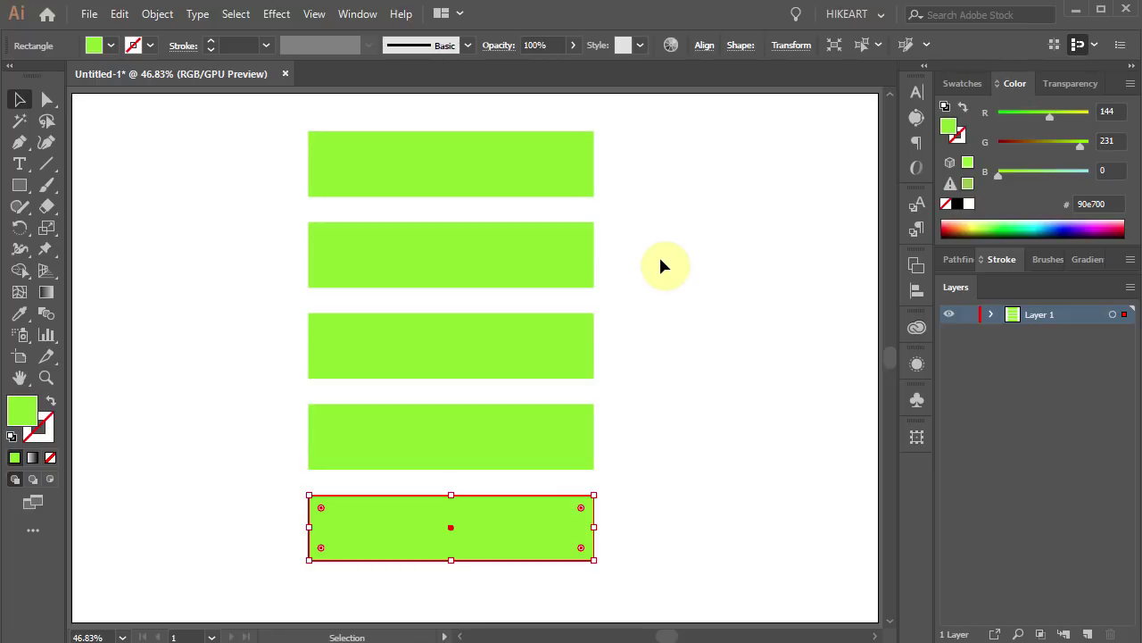
Group the five bars and paste a copy of the group in front, filled with turquoise (#2effe3).
{"action": "key", "text": "ctrl+a"}
{"action": "key", "text": "ctrl+g"}
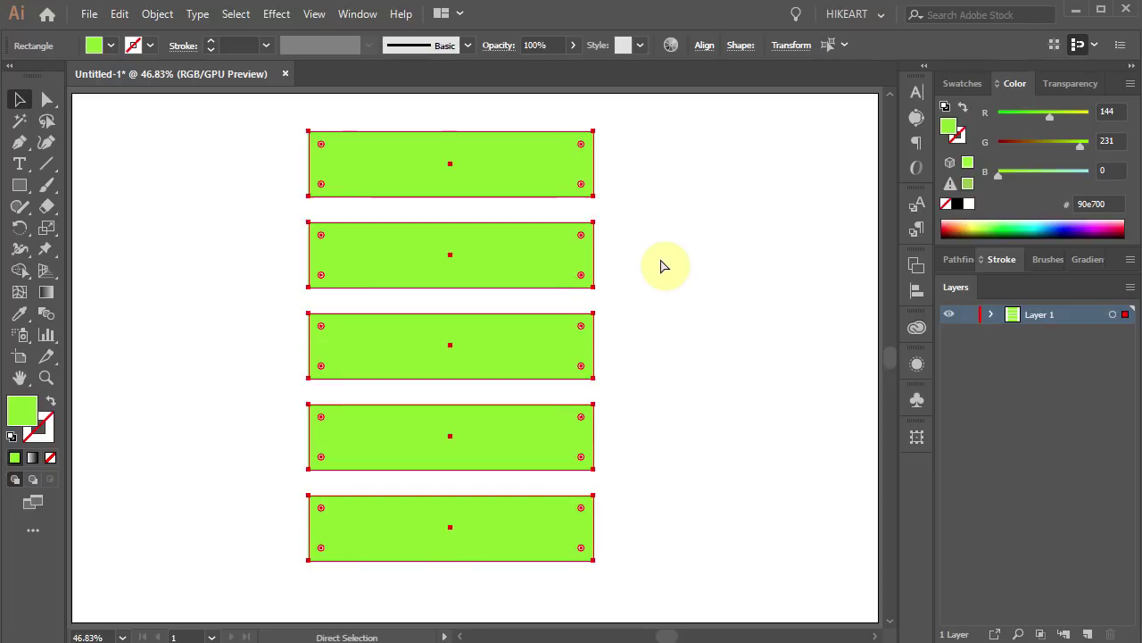
{"action": "key", "text": "ctrl+c"}
{"action": "key", "text": "ctrl+f"}
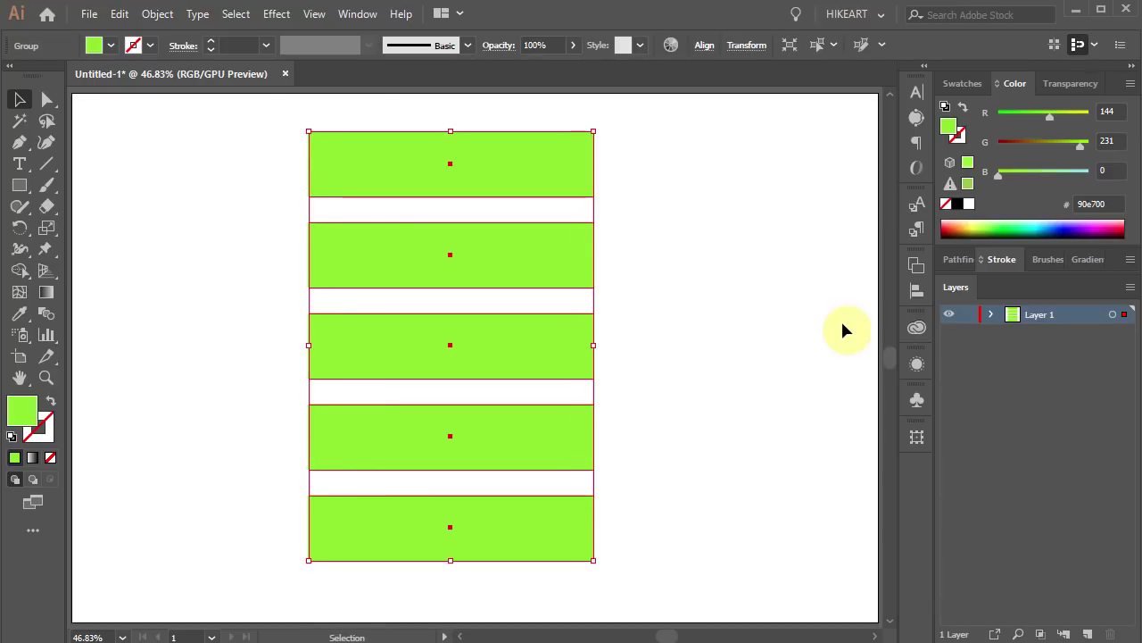
{"action": "left_click", "coordinate": [1031, 225]}
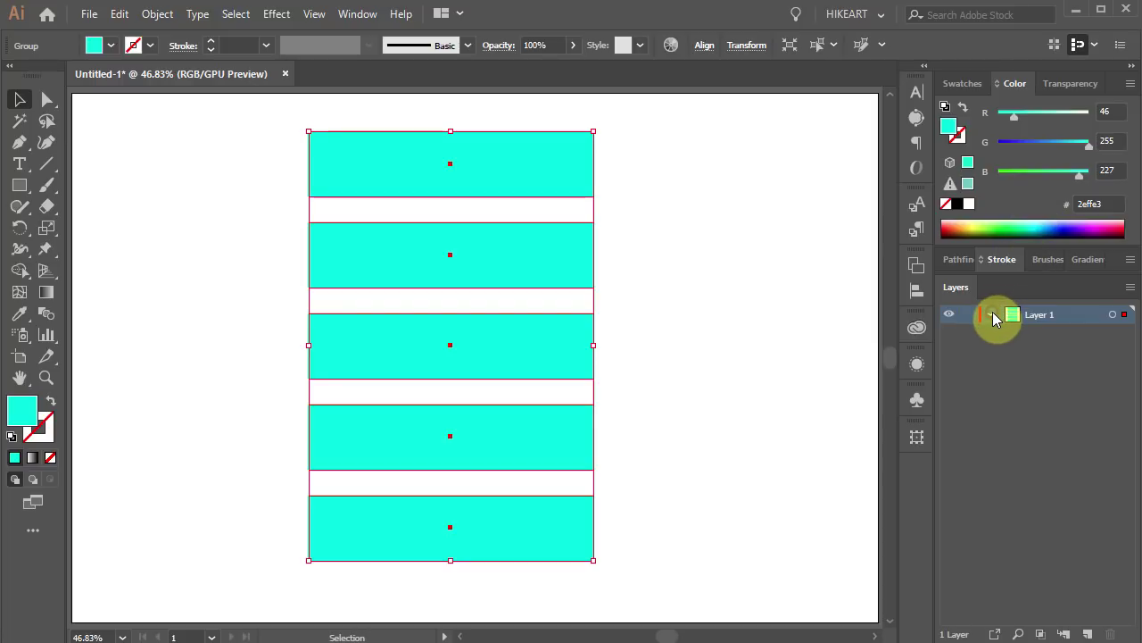
Lock the green group beneath the turquoise one and deselect everything.
{"action": "left_click", "coordinate": [993, 313]}
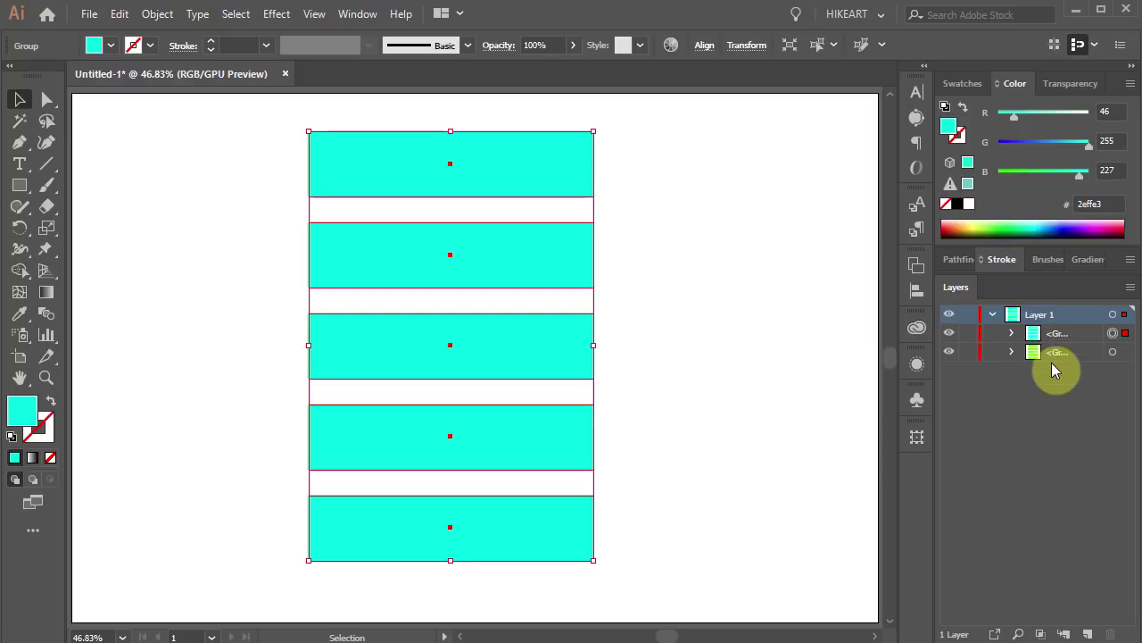
{"action": "left_click", "coordinate": [967, 354]}
{"action": "key", "text": "ctrl+shift+a"}
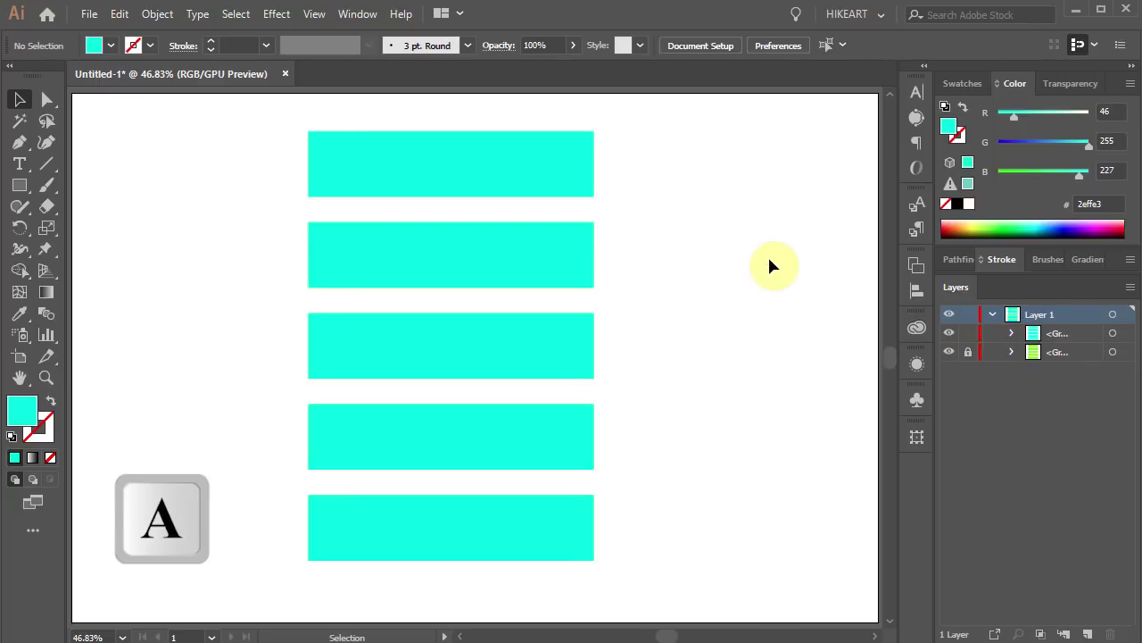
Slant the turquoise bars by moving all their right-hand anchor points up until each upper corner snaps to the corner of the green bar above.
{"action": "key", "text": "a"}
{"action": "left_click", "coordinate": [573, 112]}
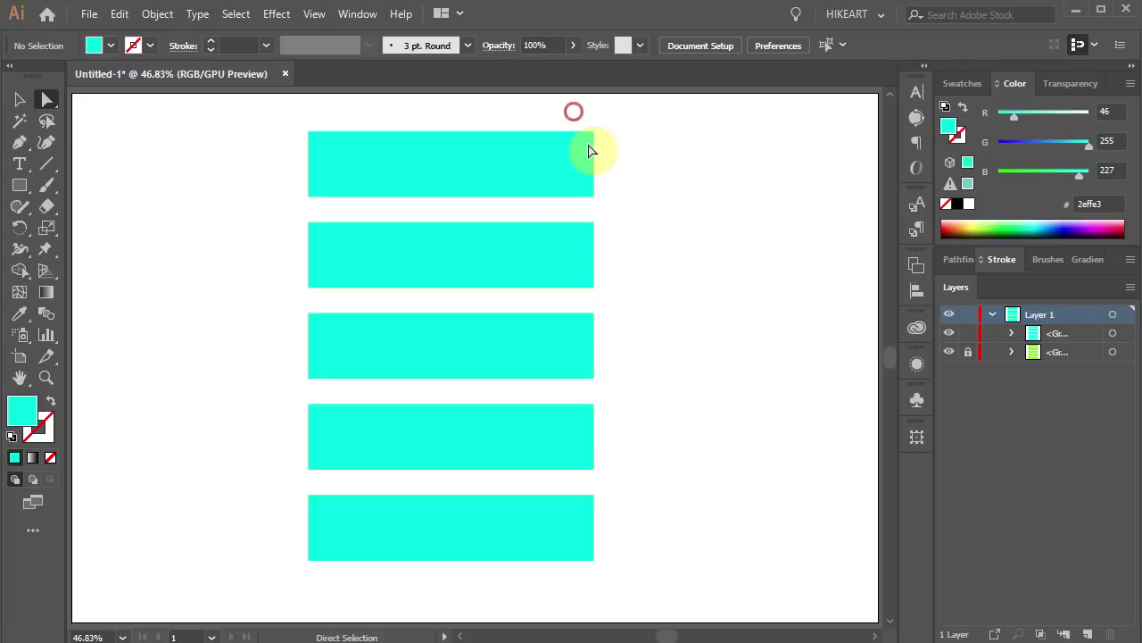
{"action": "left_click_drag", "start_coordinate": [589, 150], "coordinate": [628, 585]}
{"action": "key", "text": "z"}
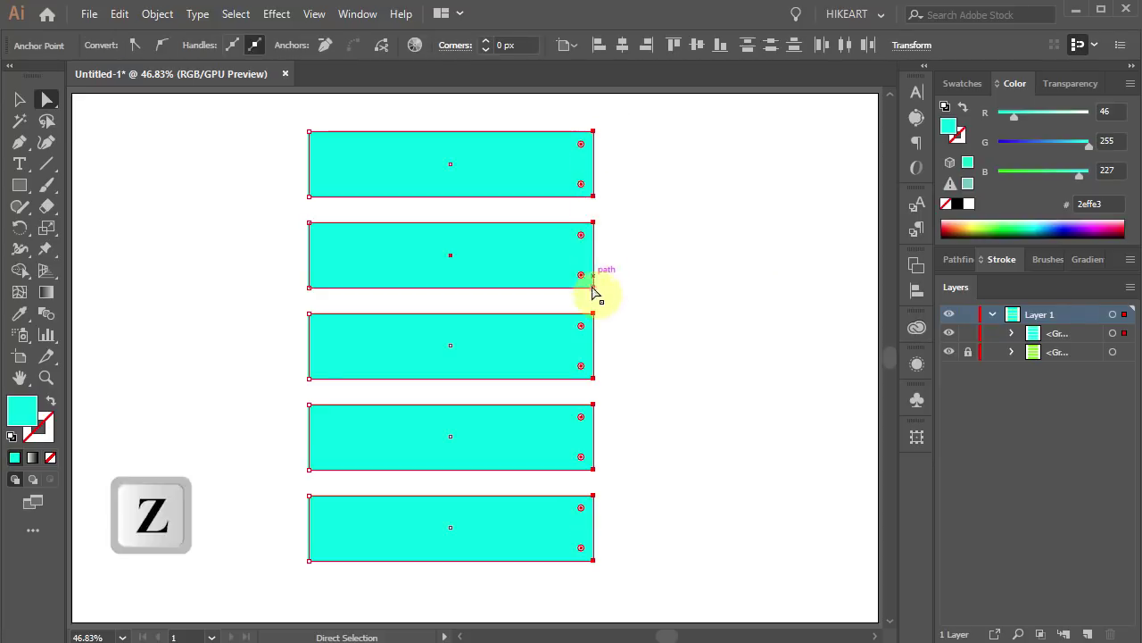
{"action": "left_click_drag", "start_coordinate": [296, 103], "coordinate": [643, 301]}
{"action": "key", "text": "a"}
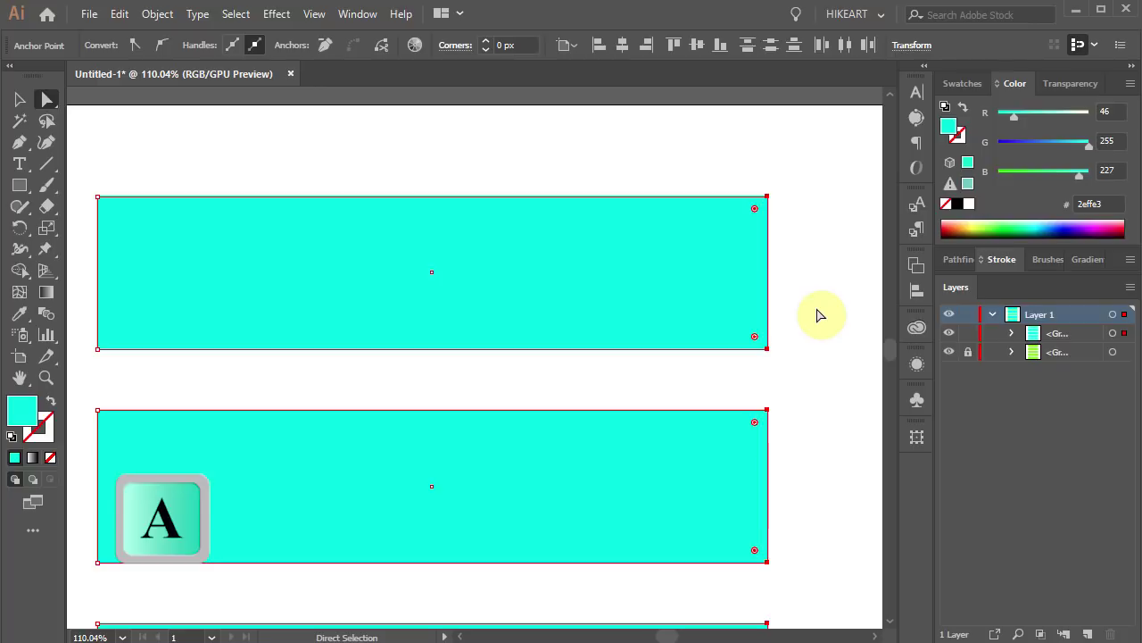
{"action": "left_click", "coordinate": [769, 410]}
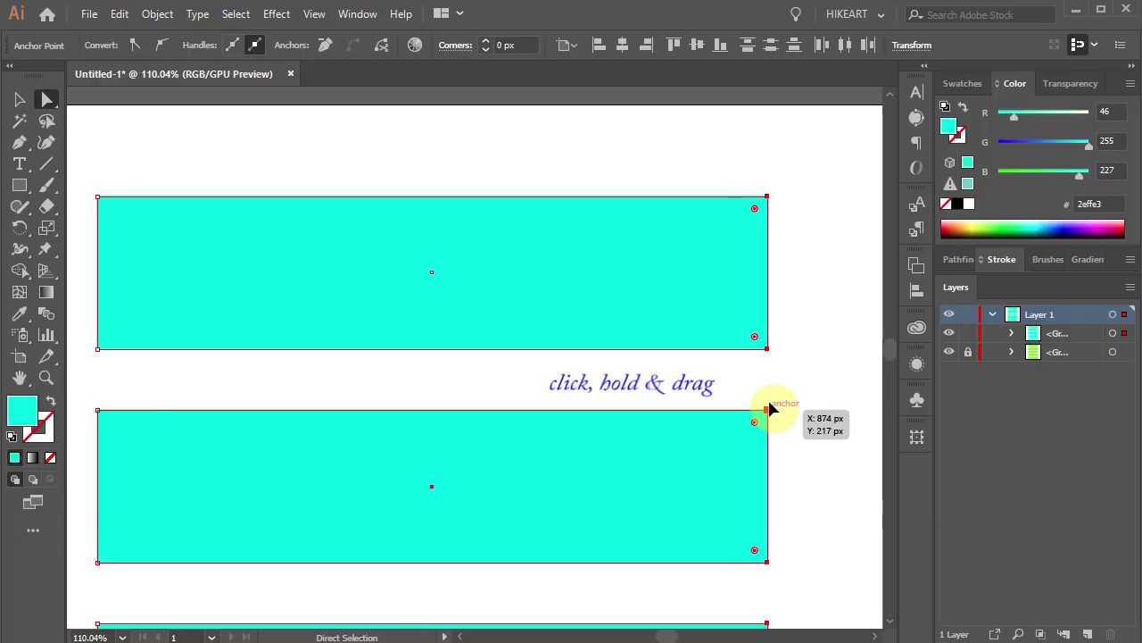
{"action": "left_click_drag", "start_coordinate": [768, 410], "coordinate": [791, 230]}
{"action": "key", "text": "z"}
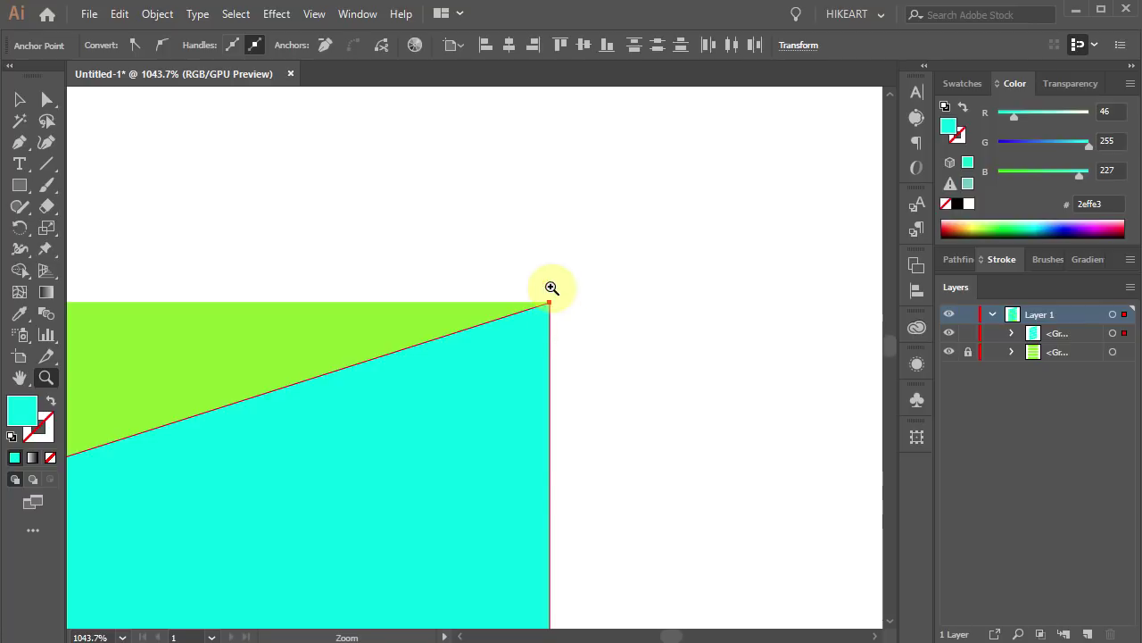
{"action": "key", "text": "ctrl+0"}
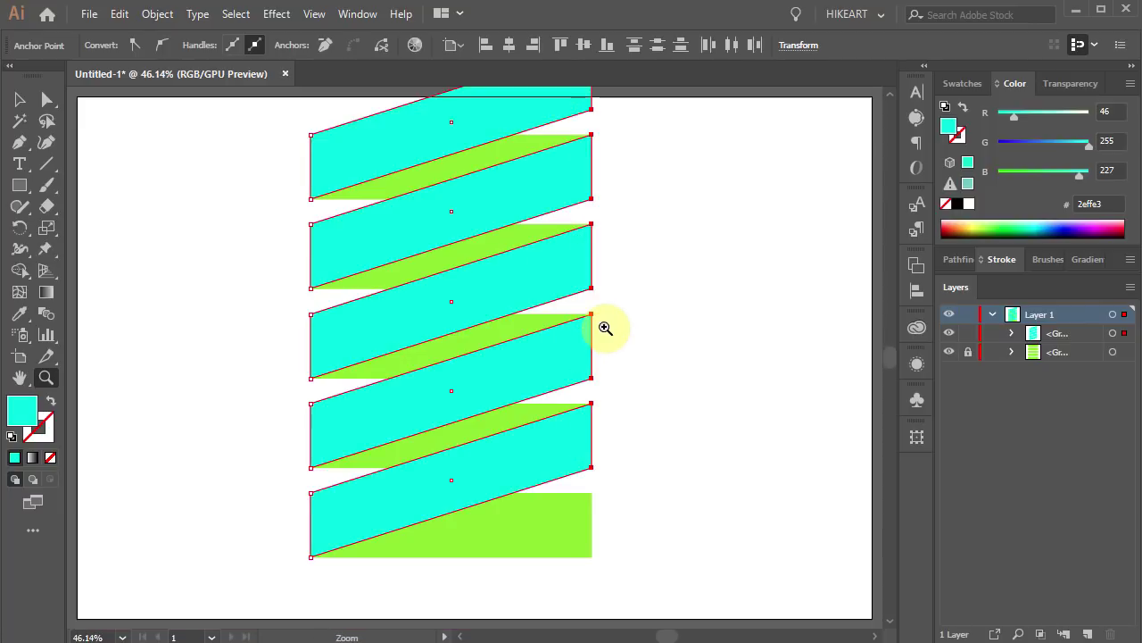
Hide the green group and save the slanted turquoise bars as a dynamic Movie Clip symbol named New Symbol.
{"action": "left_click", "coordinate": [948, 356]}
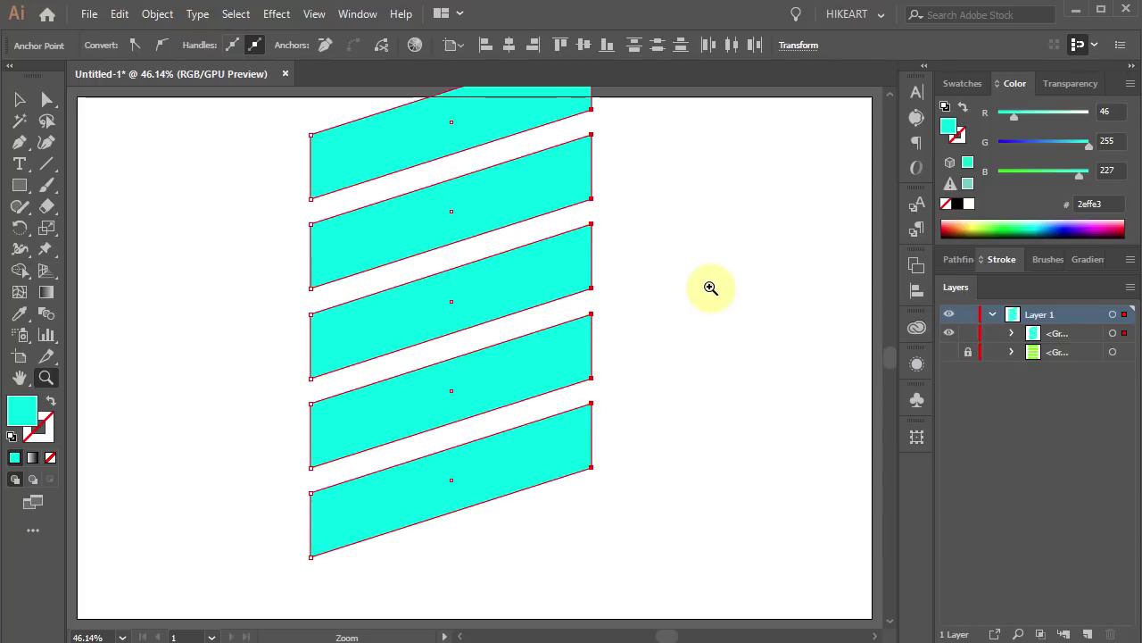
{"action": "key", "text": "v"}
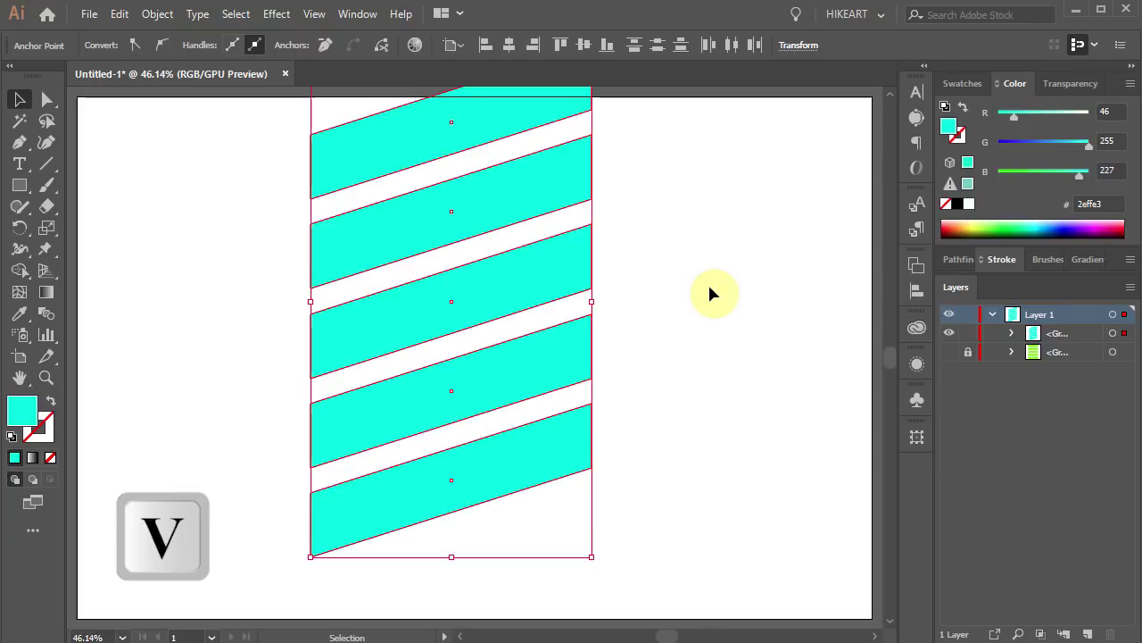
{"action": "left_click", "coordinate": [915, 399]}
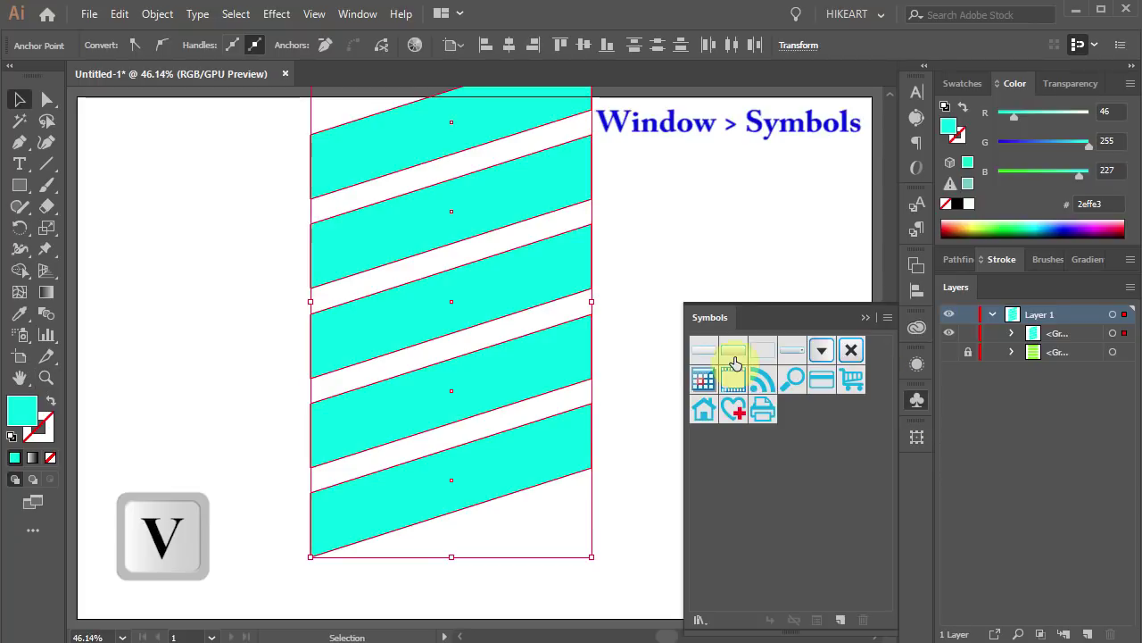
{"action": "left_click_drag", "start_coordinate": [485, 298], "coordinate": [779, 406]}
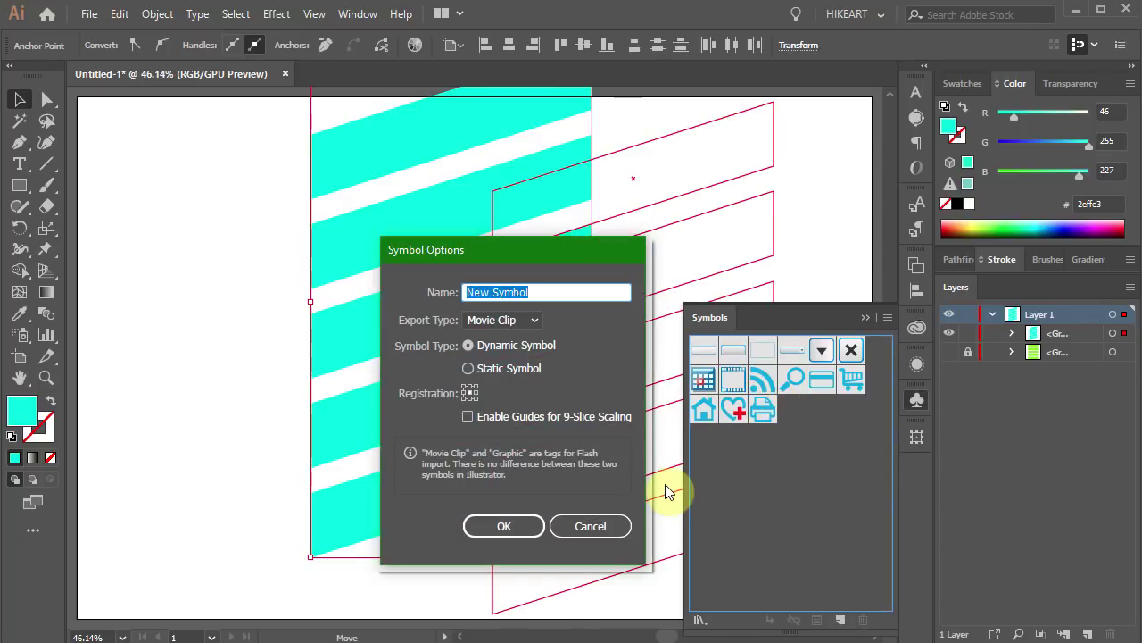
{"action": "left_click", "coordinate": [518, 526]}
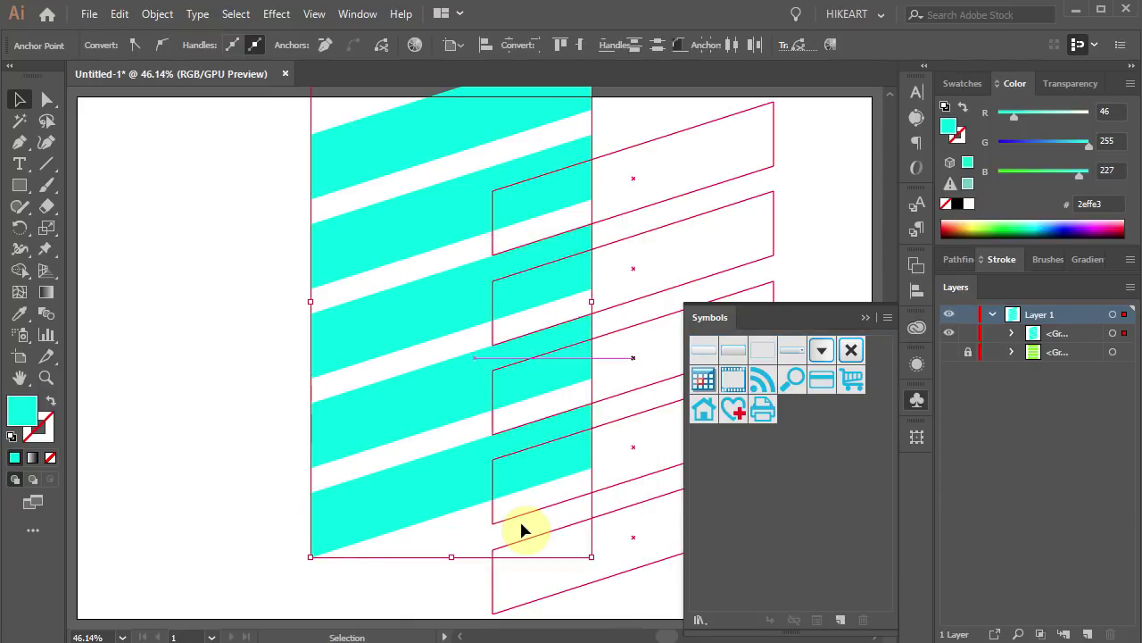
Delete the slanted turquoise bars' symbol instance from the artboard.
{"action": "left_click", "coordinate": [865, 318]}
{"action": "key", "text": "Delete"}
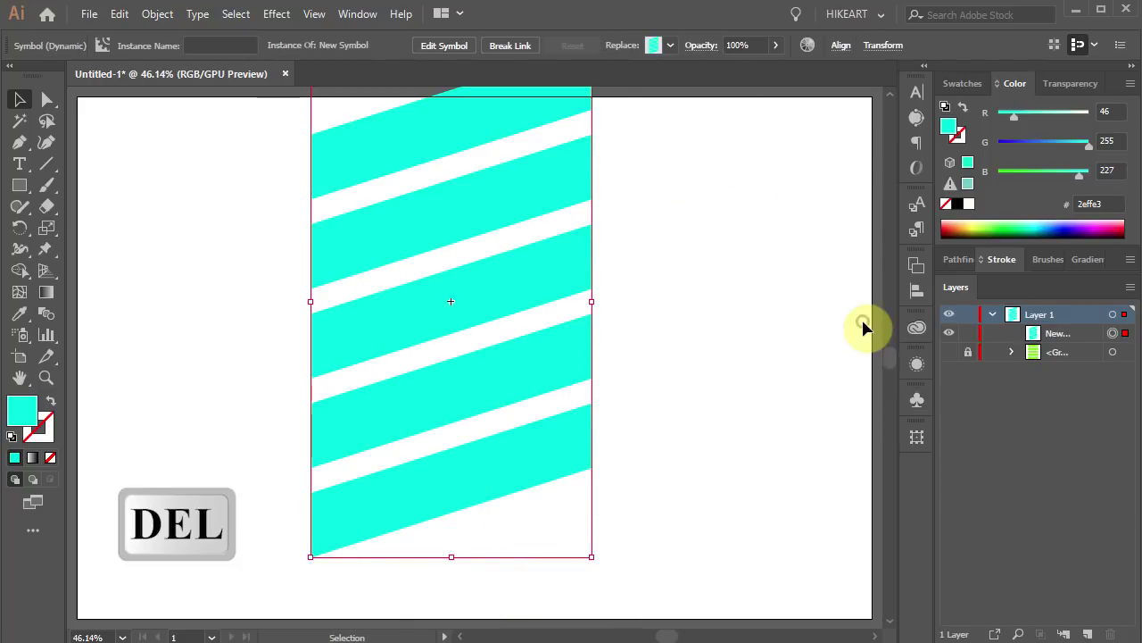
{"action": "key", "text": "Delete"}
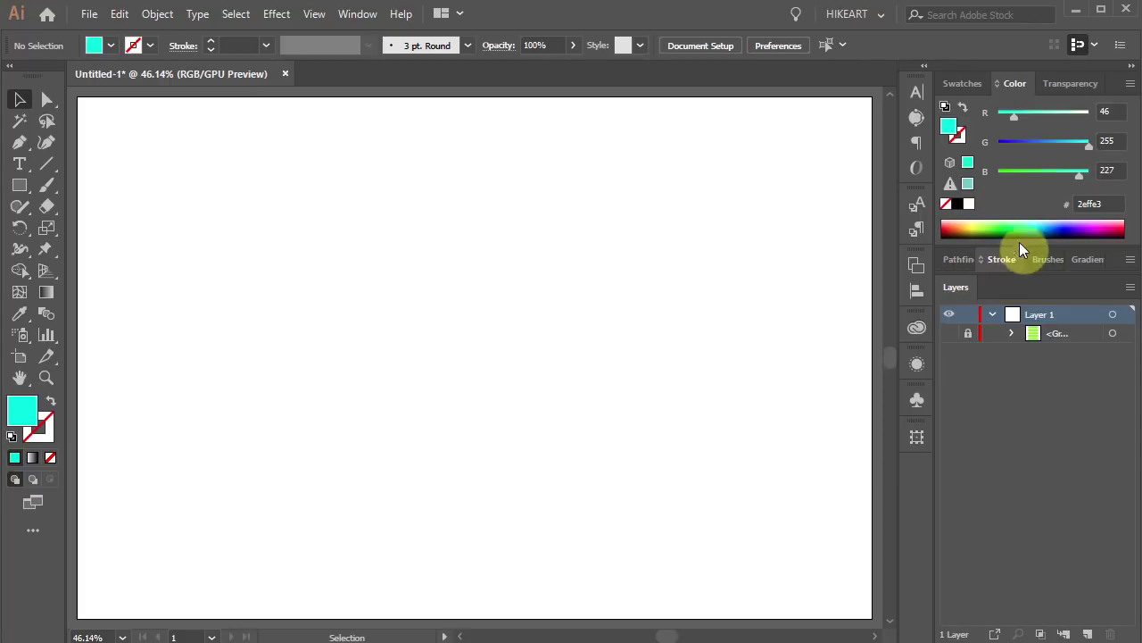
Draw a large circle right of the artboard's centre with a yellow fill (#fffd00) and no stroke.
{"action": "left_click", "coordinate": [978, 228]}
{"action": "key", "text": "l"}
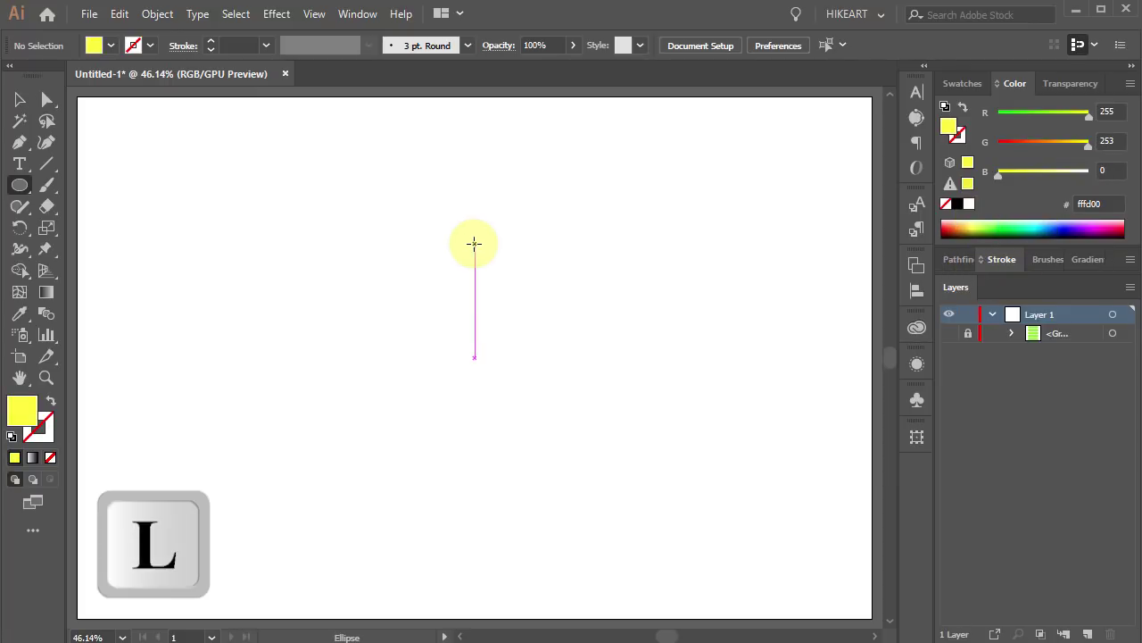
{"action": "left_click_drag", "start_coordinate": [531, 357], "coordinate": [669, 520]}
Delete the circle's right anchor point to leave only its left half.
{"action": "key", "text": "a"}
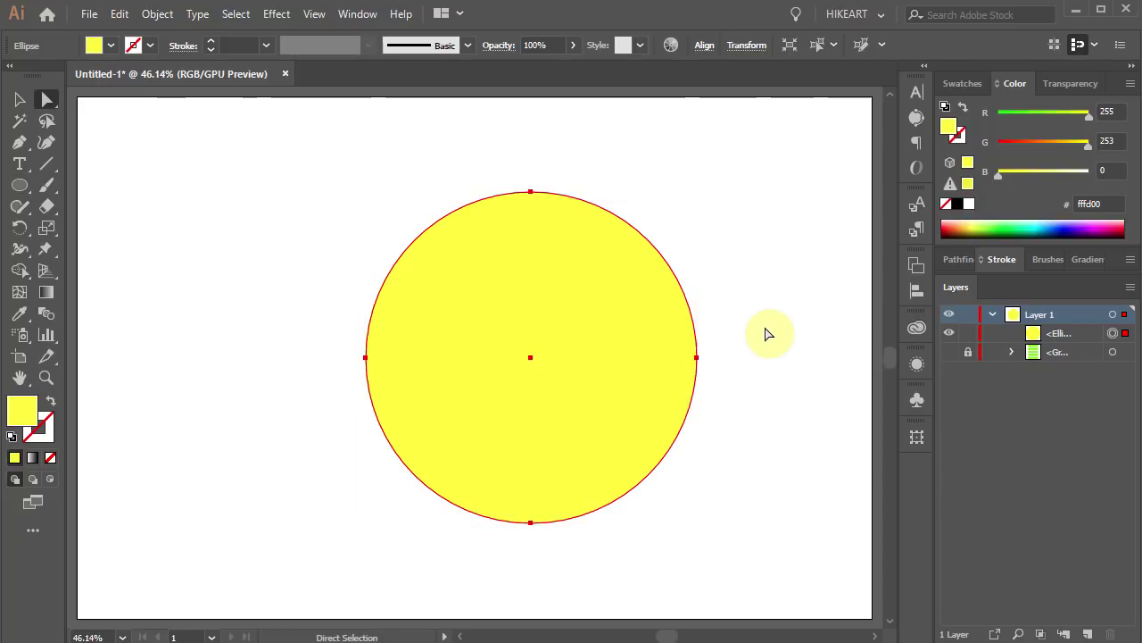
{"action": "left_click_drag", "start_coordinate": [748, 324], "coordinate": [650, 397]}
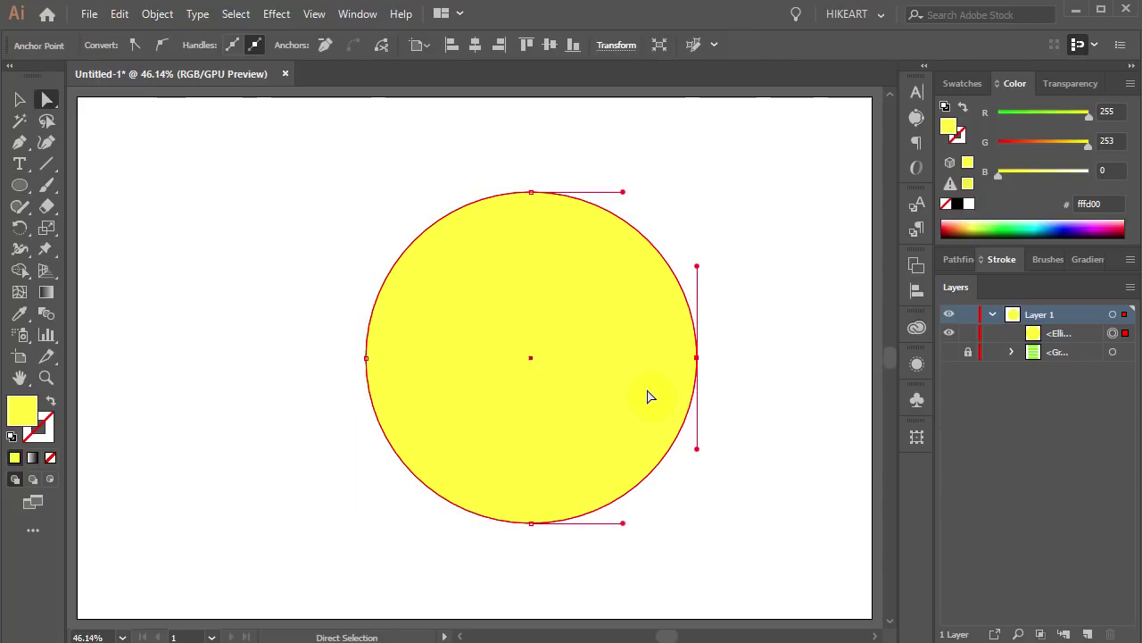
{"action": "key", "text": "Delete"}
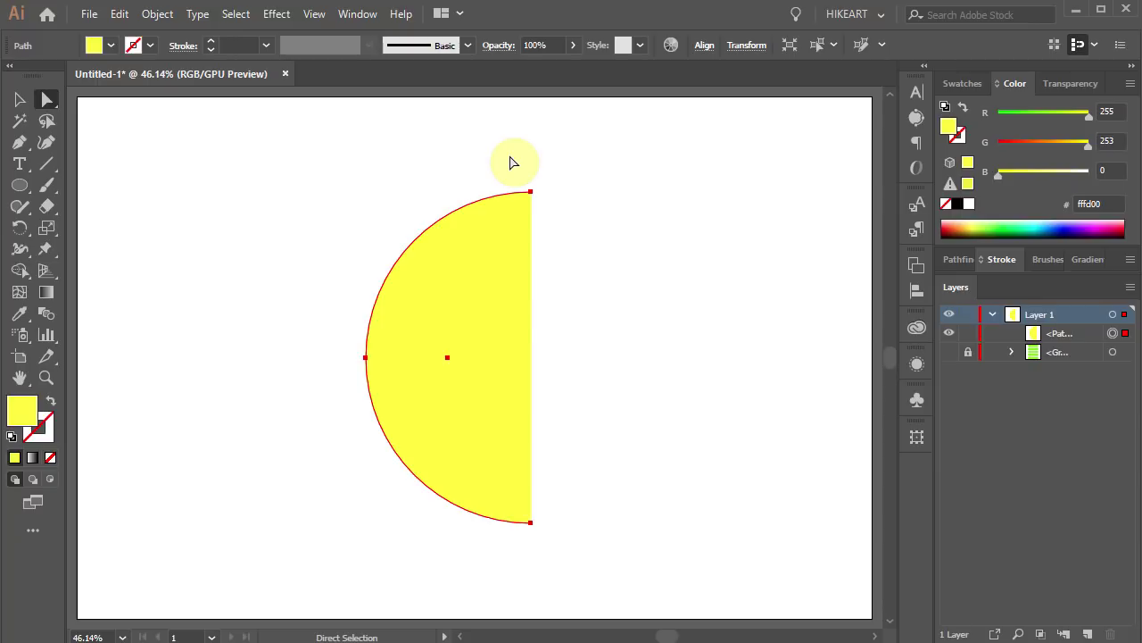
Apply a 3D Revolve effect to the yellow half circle with a 360° angle from the left edge, with preview turned on.
{"action": "left_click", "coordinate": [275, 15]}
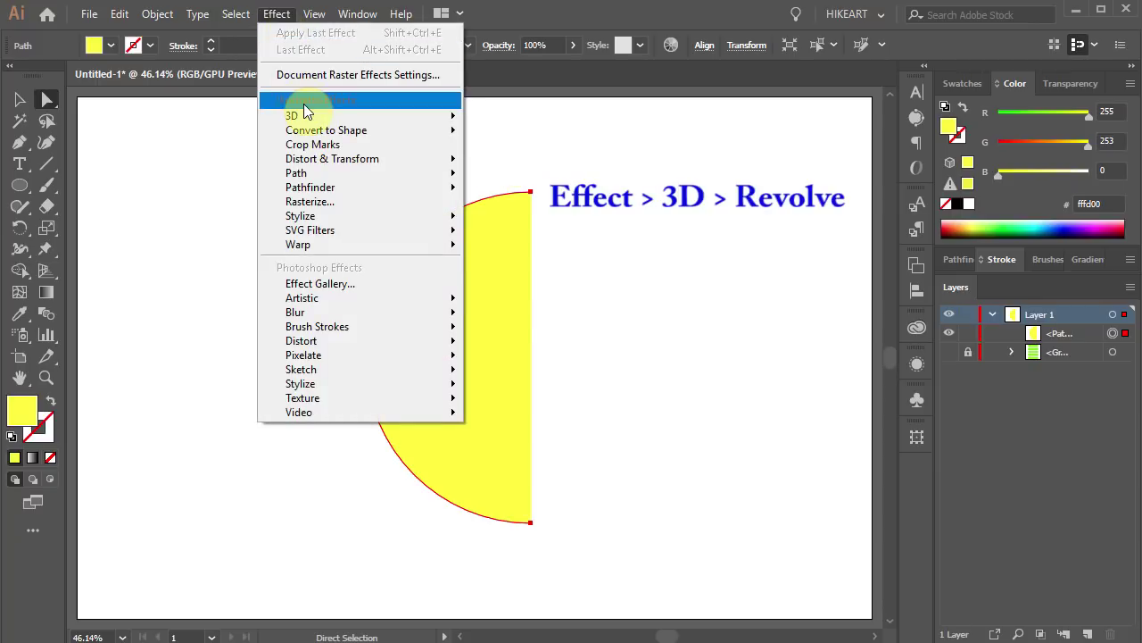
{"action": "mouse_move", "coordinate": [305, 117]}
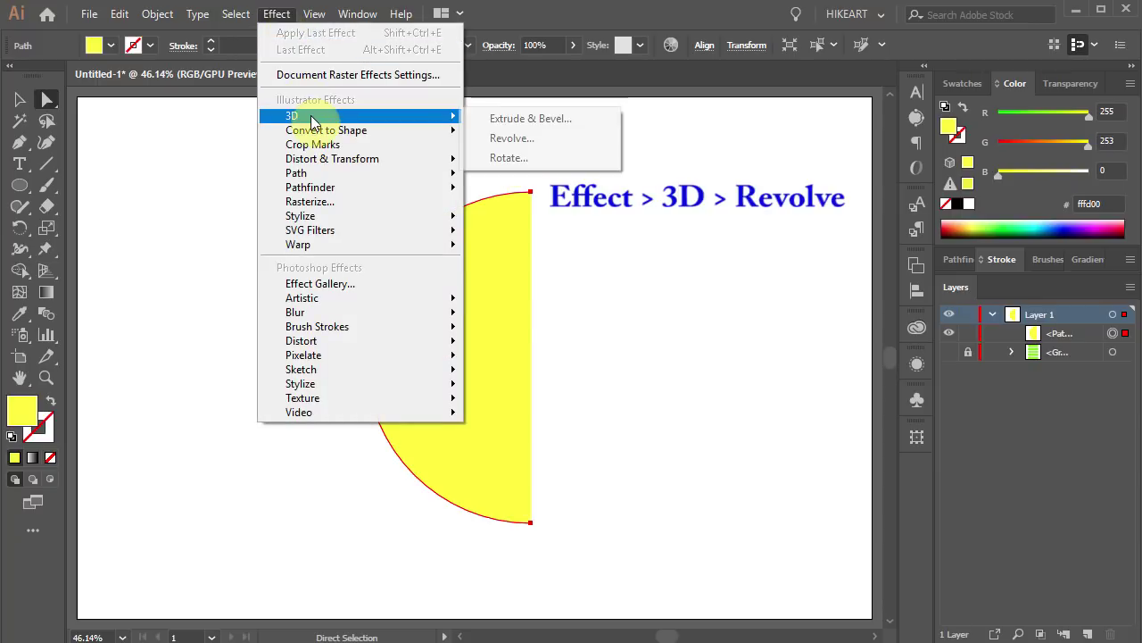
{"action": "left_click", "coordinate": [515, 141]}
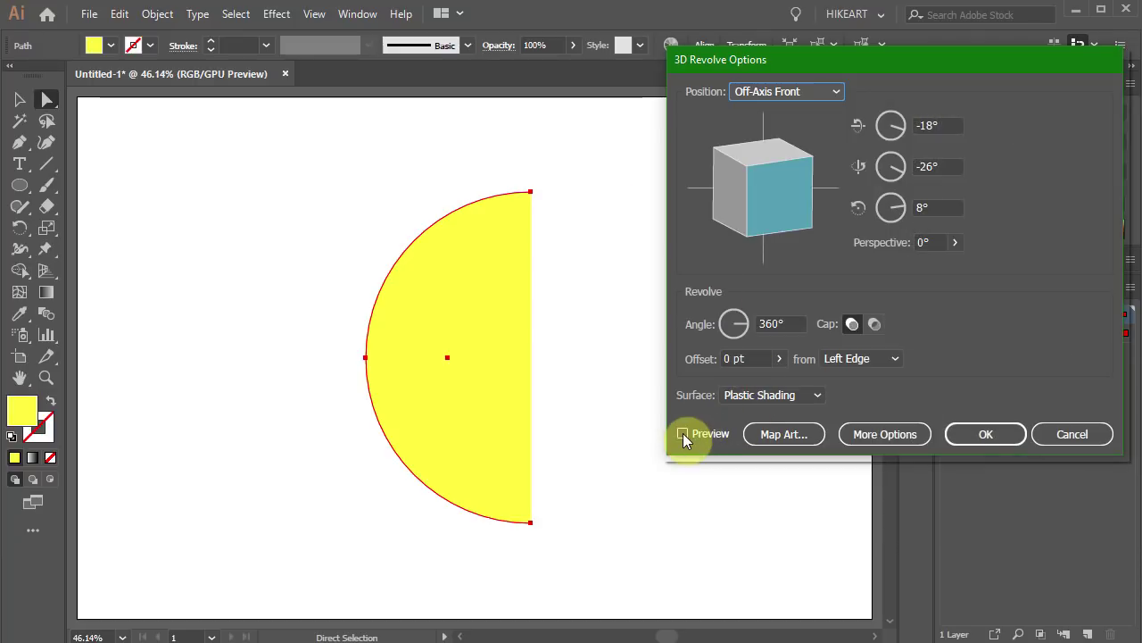
{"action": "left_click", "coordinate": [683, 434]}
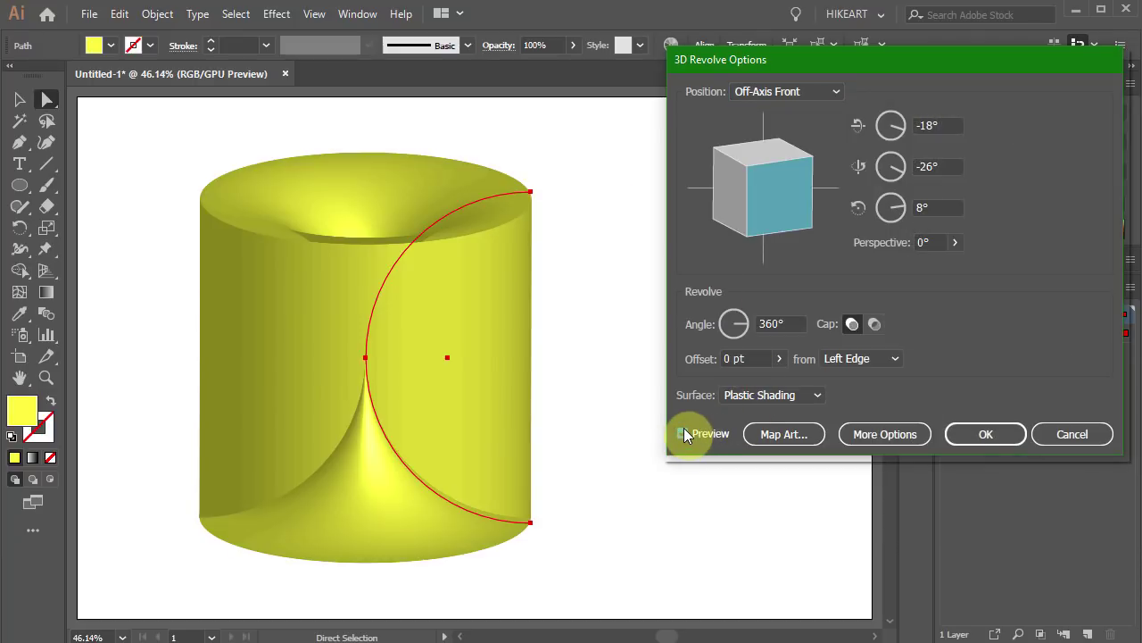
Map New Symbol onto surface 1 of 2 of the revolved shape, scaled to fit and with invisible geometry.
{"action": "left_click", "coordinate": [812, 436]}
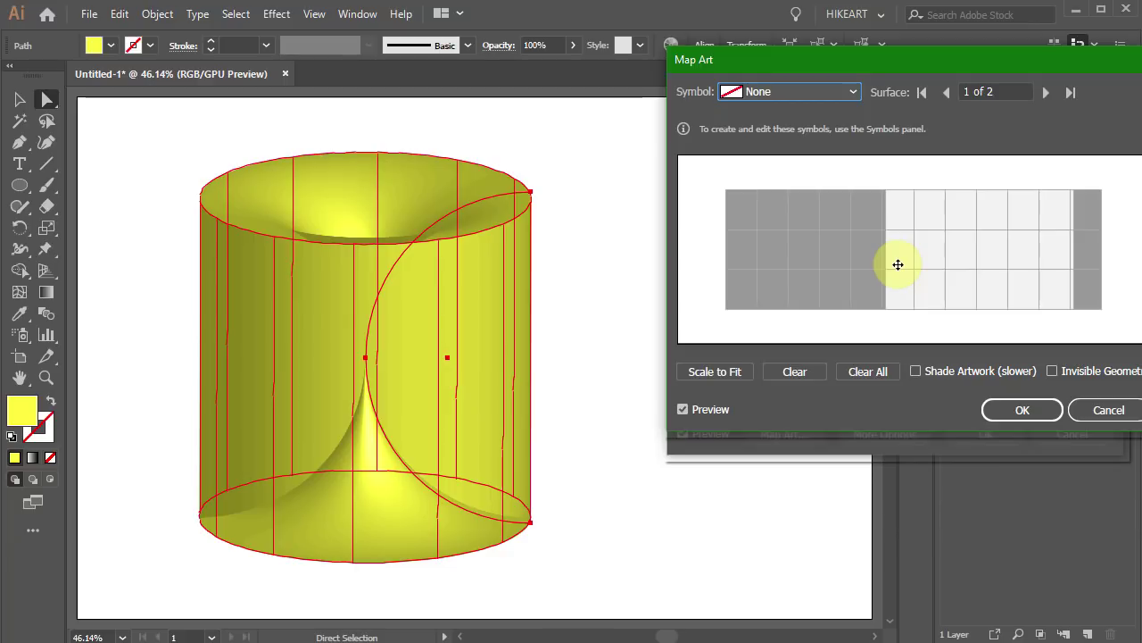
{"action": "left_click", "coordinate": [1044, 94]}
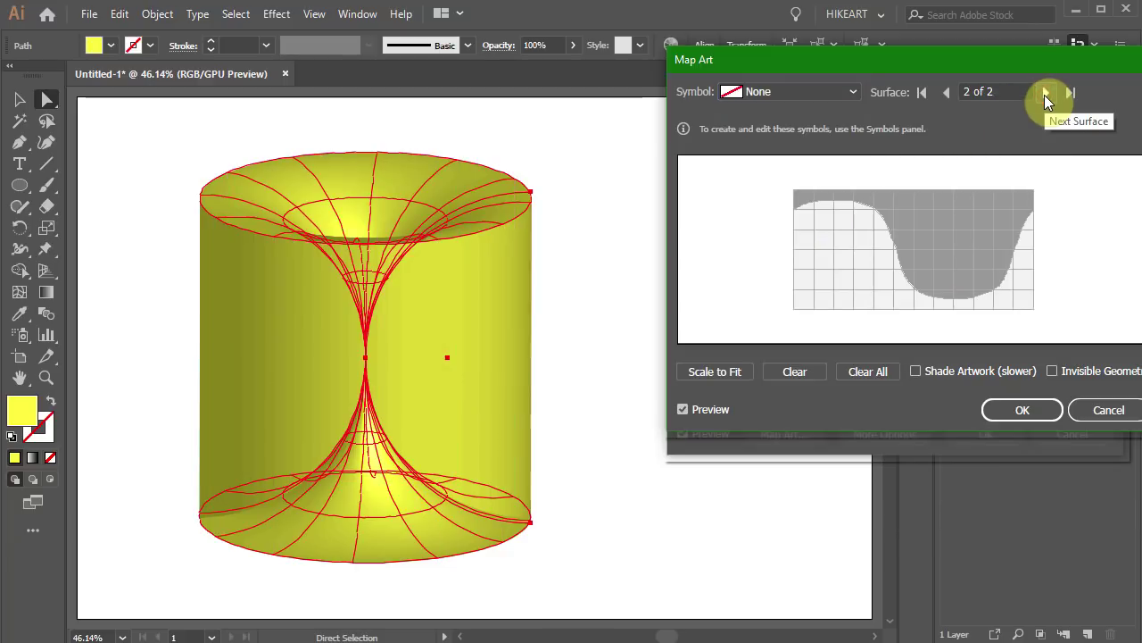
{"action": "left_click", "coordinate": [1045, 95]}
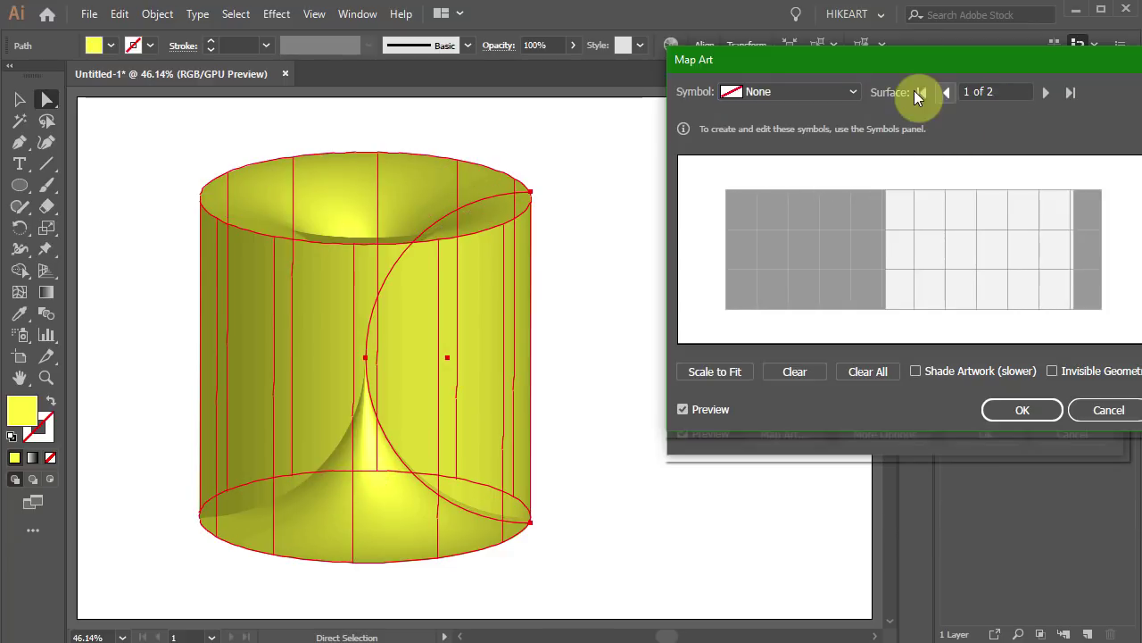
{"action": "left_click", "coordinate": [855, 91]}
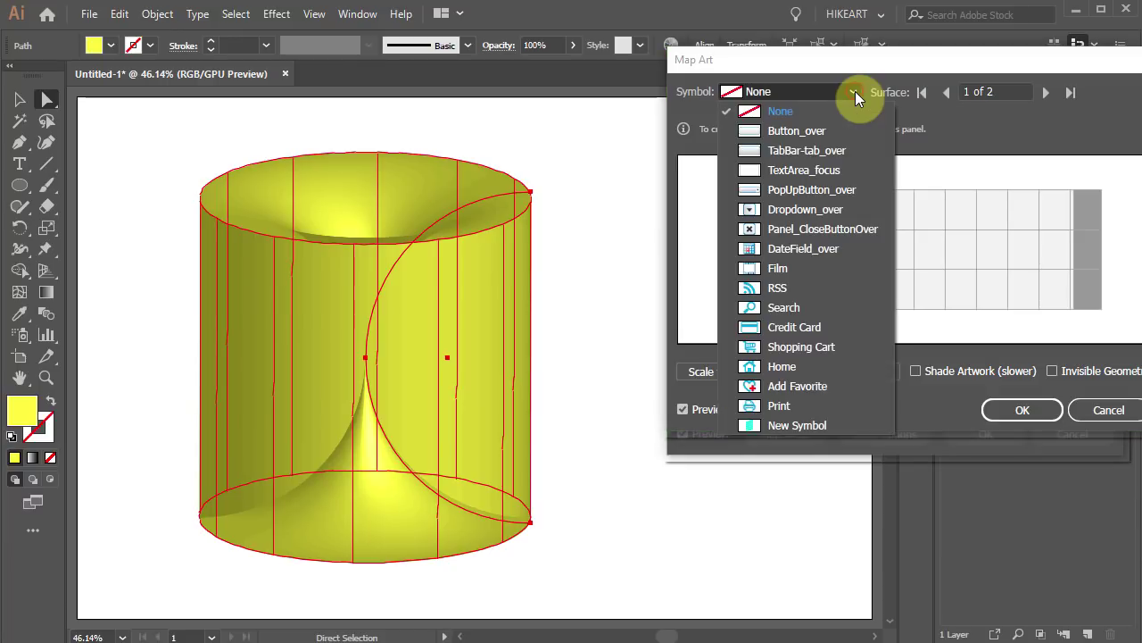
{"action": "left_click", "coordinate": [840, 425]}
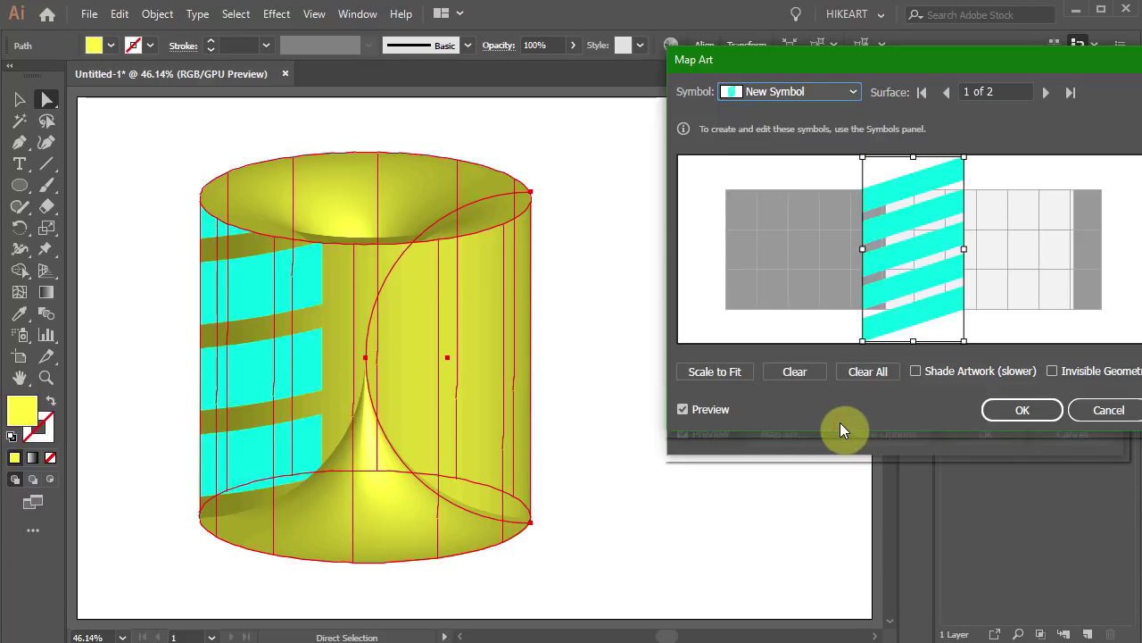
{"action": "left_click_drag", "start_coordinate": [964, 157], "coordinate": [1004, 176]}
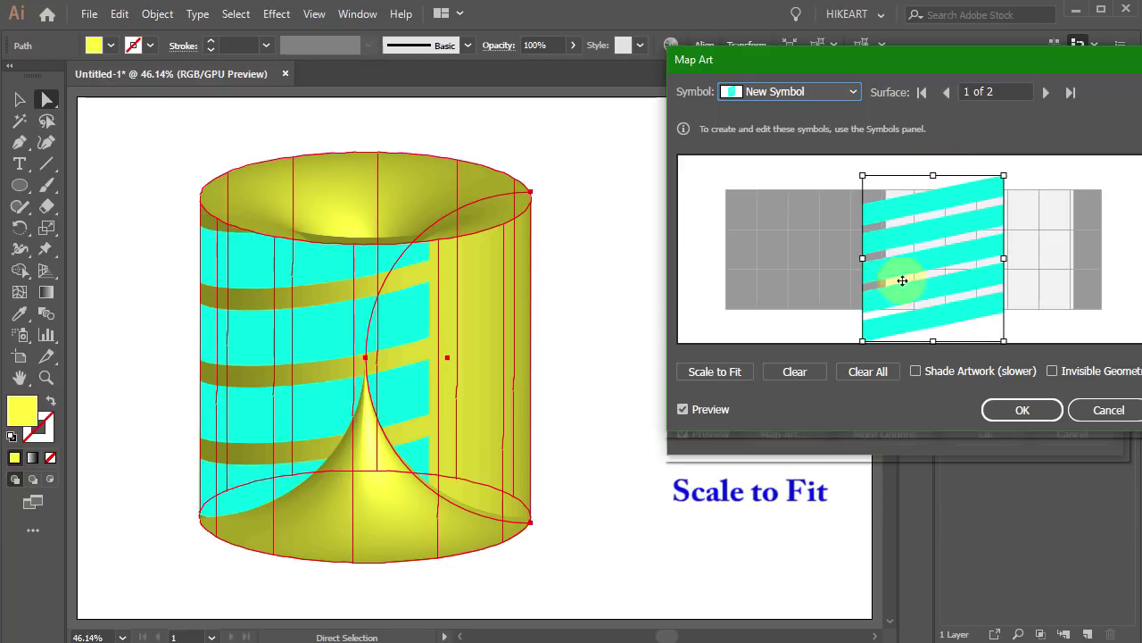
{"action": "left_click", "coordinate": [725, 373]}
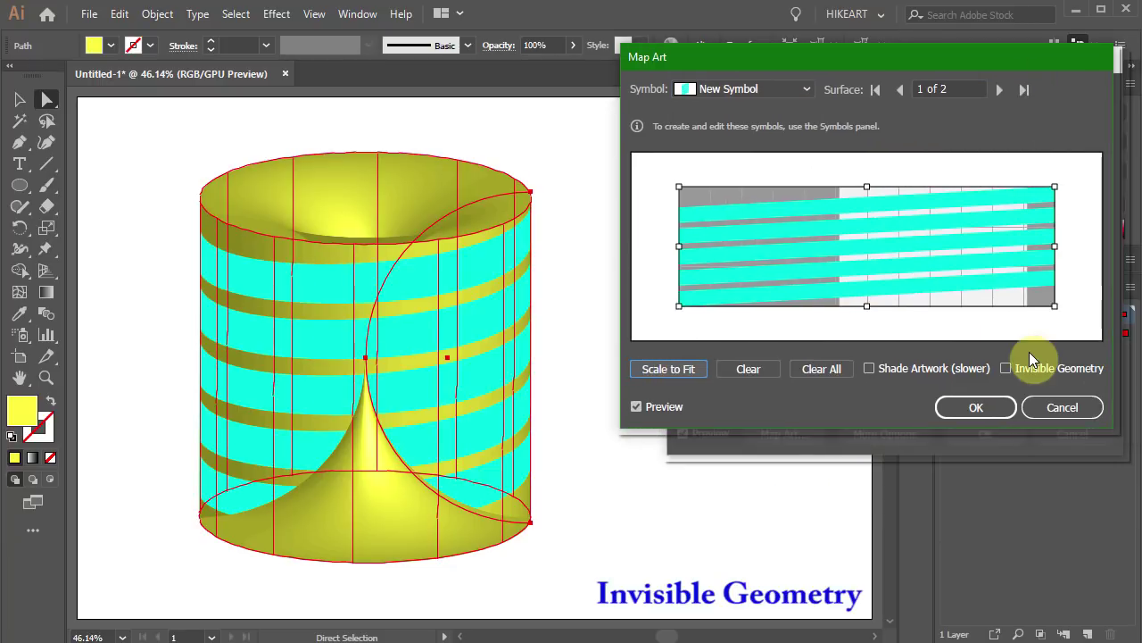
{"action": "left_click", "coordinate": [1006, 367]}
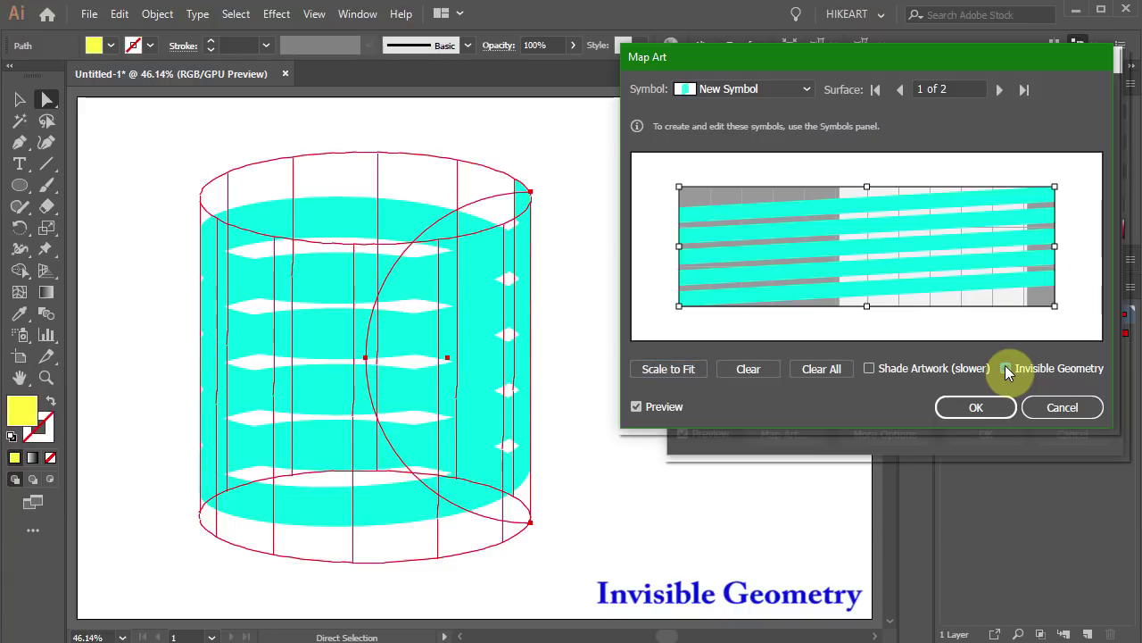
{"action": "left_click", "coordinate": [976, 408]}
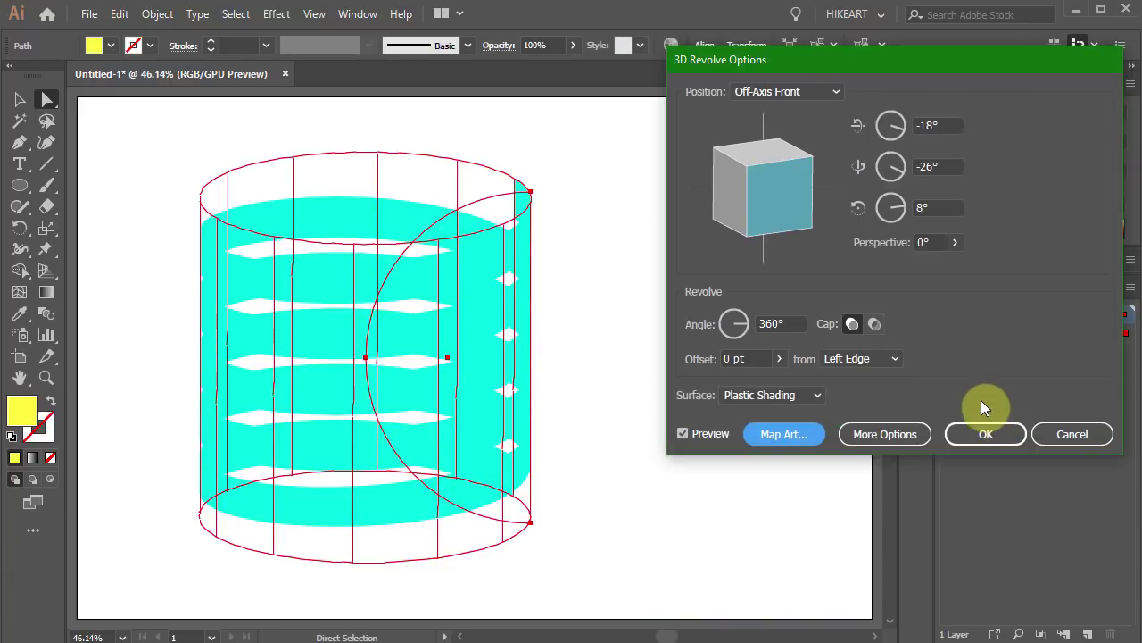
Rotate the revolve to -33°, 60° and -14°, apply the effect, and move the striped artwork toward the artboard's centre.
{"action": "mouse_move", "coordinate": [786, 192]}
{"action": "left_mouse_down"}
{"action": "mouse_move", "coordinate": [744, 173]}
{"action": "mouse_move", "coordinate": [763, 188]}
{"action": "left_mouse_up"}
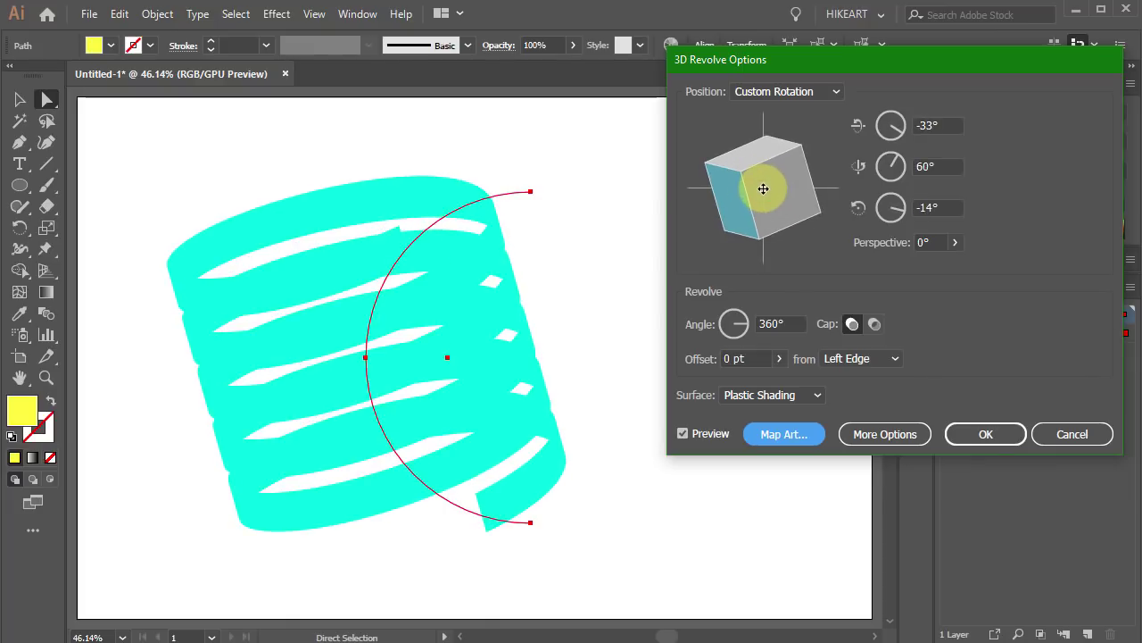
{"action": "left_click", "coordinate": [986, 433]}
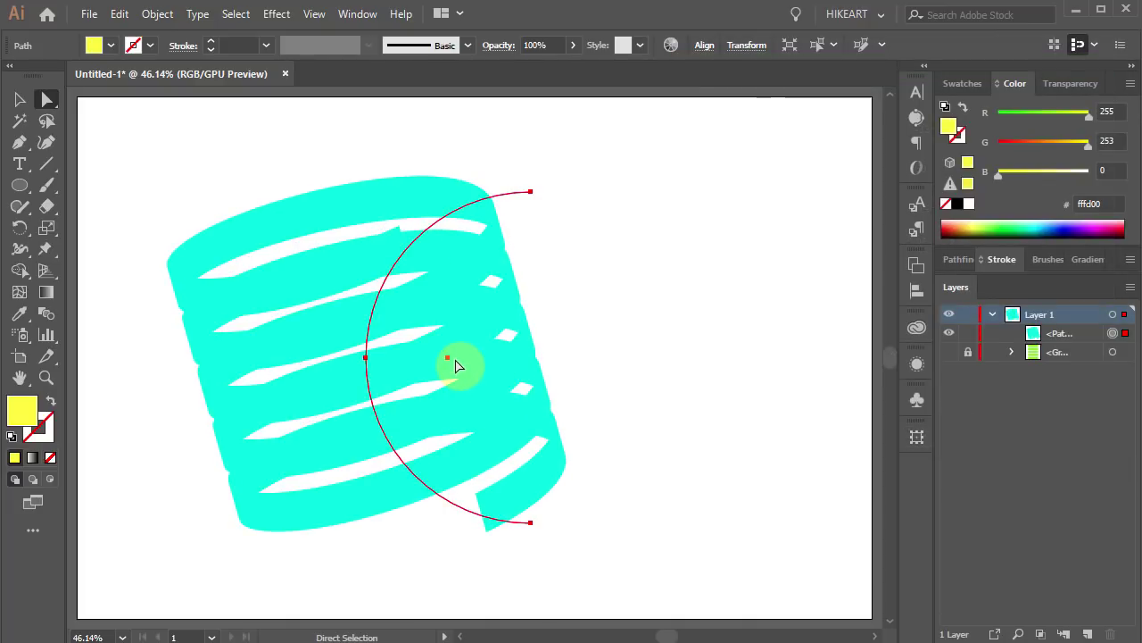
{"action": "left_click_drag", "start_coordinate": [454, 365], "coordinate": [537, 365]}
Expand the striped cylinder's appearance and ungroup it down to its separate clip groups.
{"action": "left_click", "coordinate": [157, 13]}
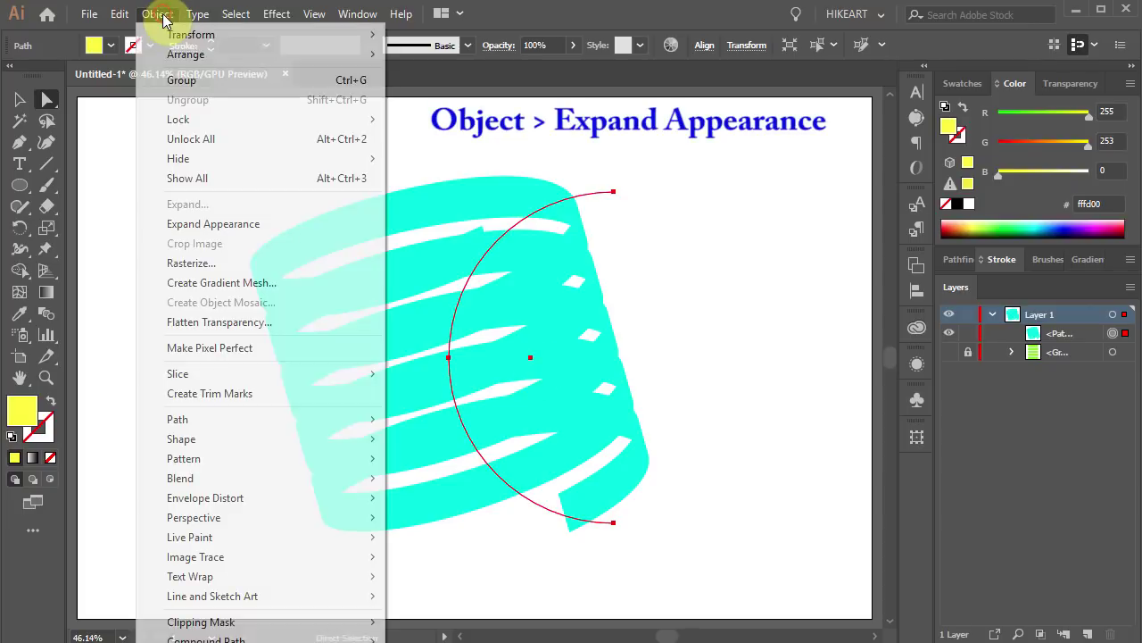
{"action": "left_click", "coordinate": [284, 224]}
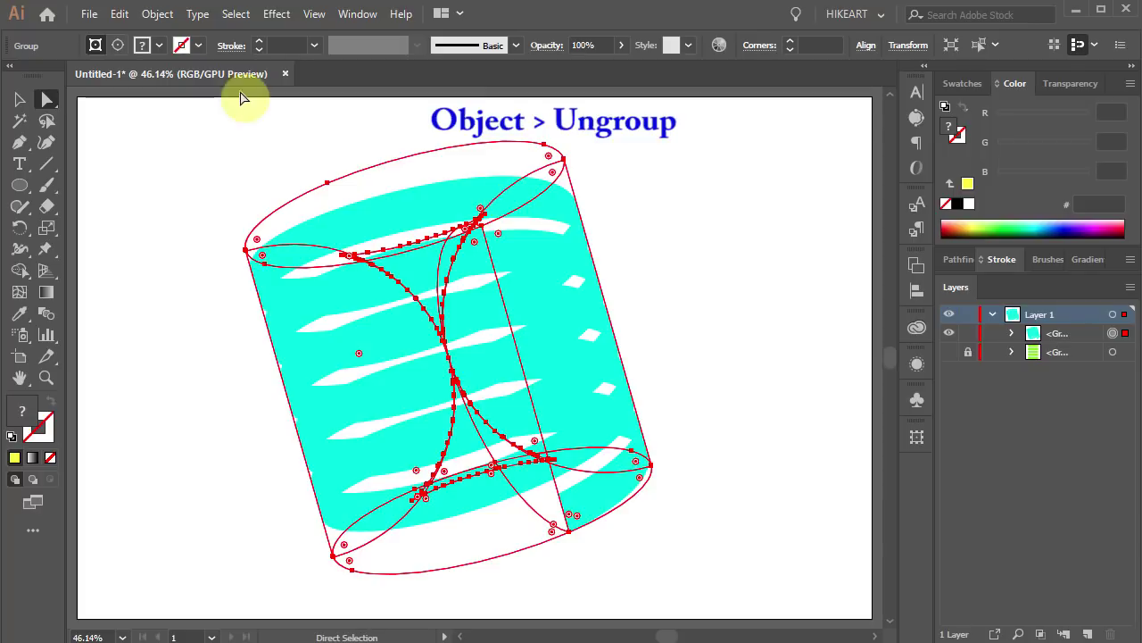
{"action": "left_click", "coordinate": [150, 16]}
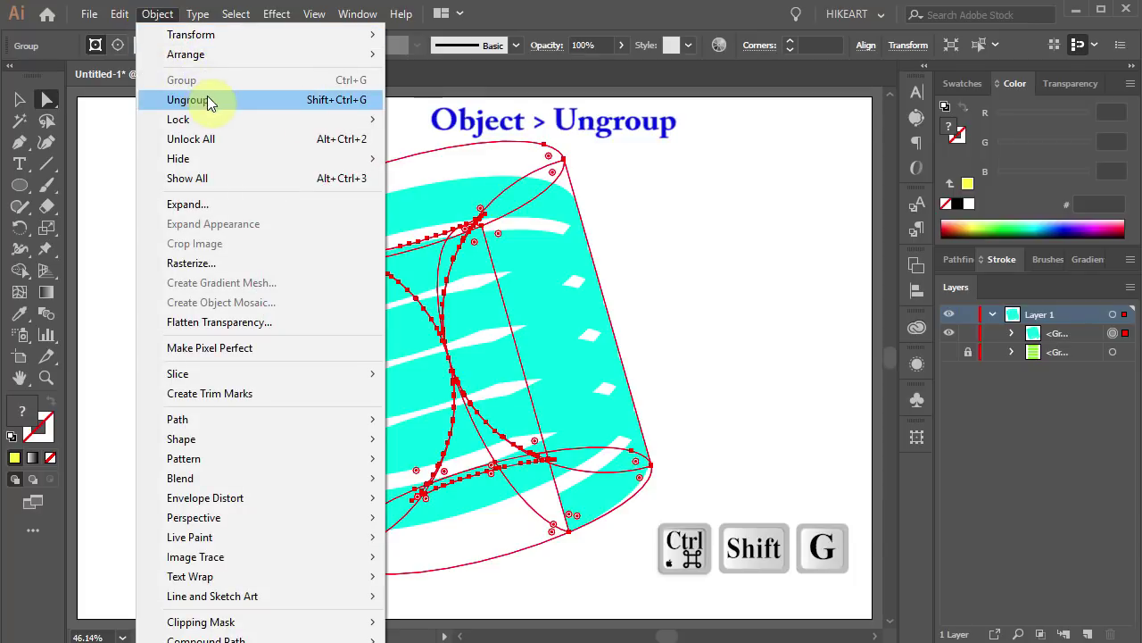
{"action": "left_click", "coordinate": [298, 101]}
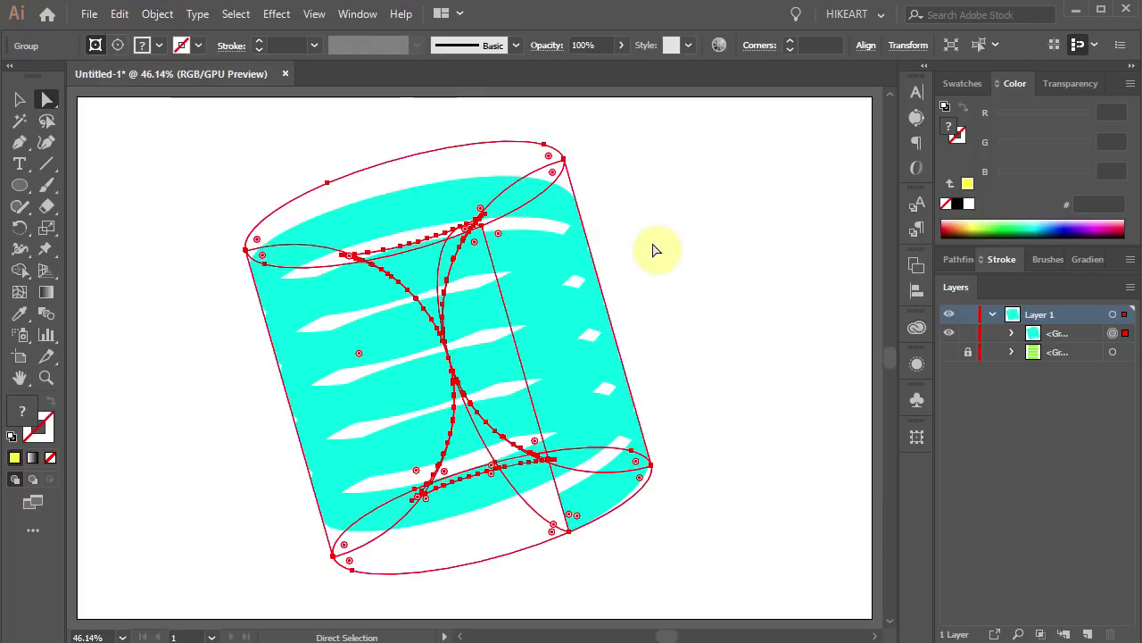
{"action": "key", "text": "ctrl+a"}
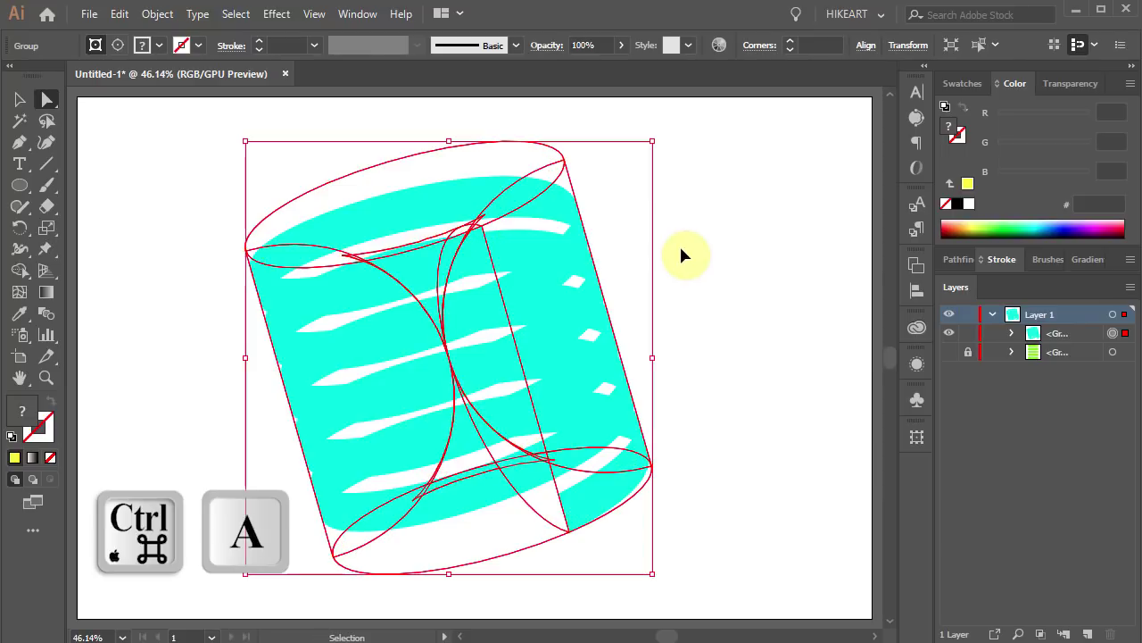
{"action": "key", "text": "ctrl+shift+g"}
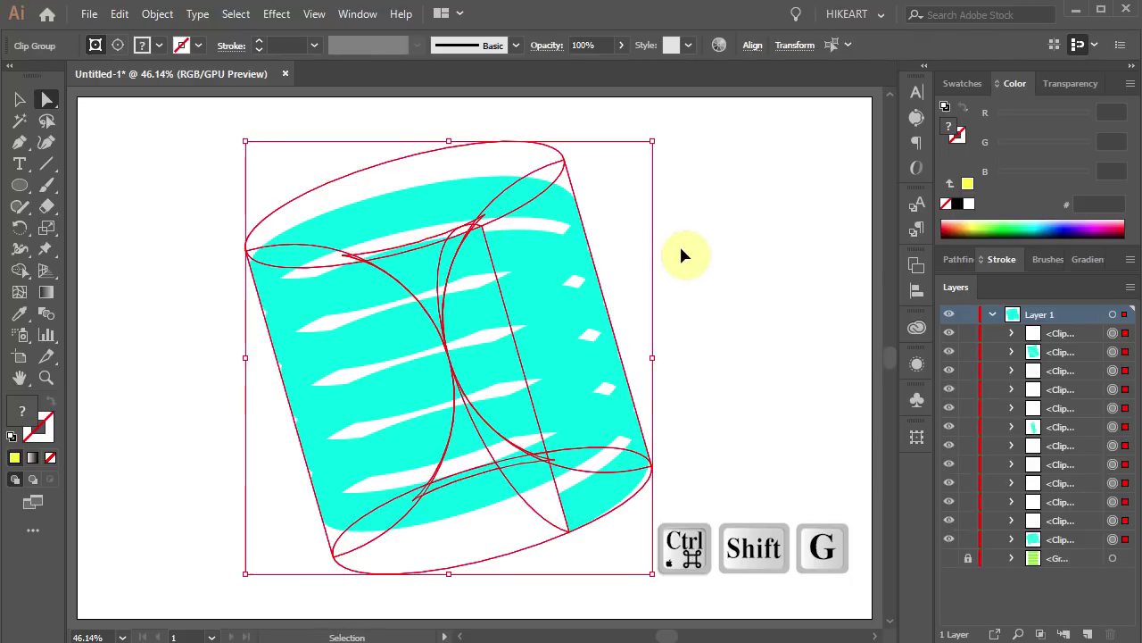
Release the clipping masks of all the cylinder's clip groups and deselect the artwork.
{"action": "key", "text": "a"}
{"action": "right_click", "coordinate": [537, 285]}
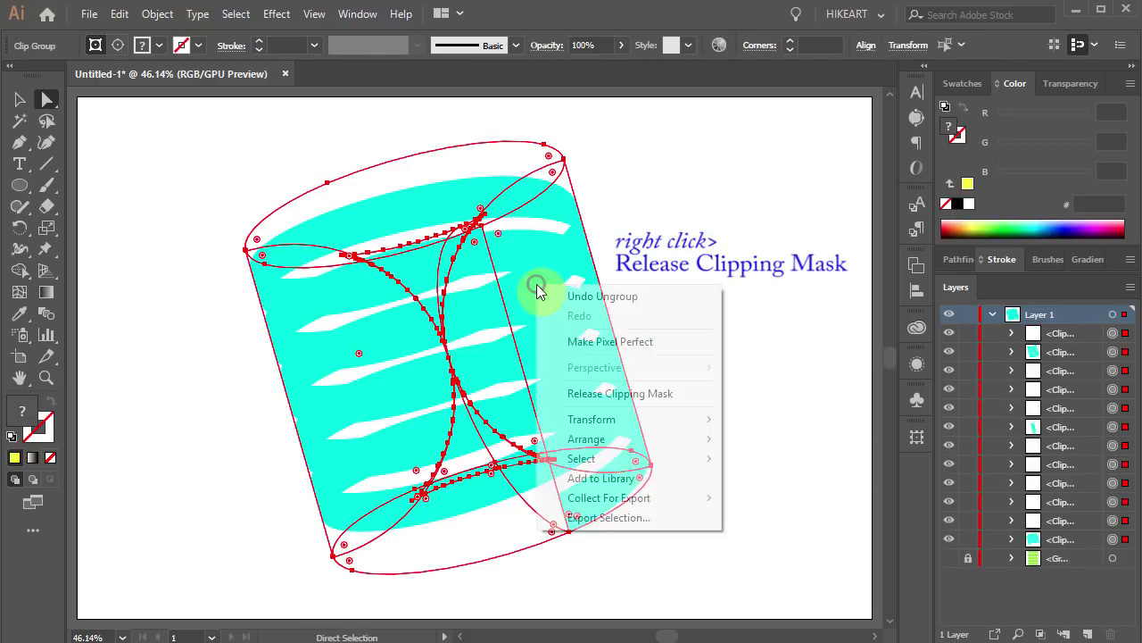
{"action": "left_click", "coordinate": [606, 394]}
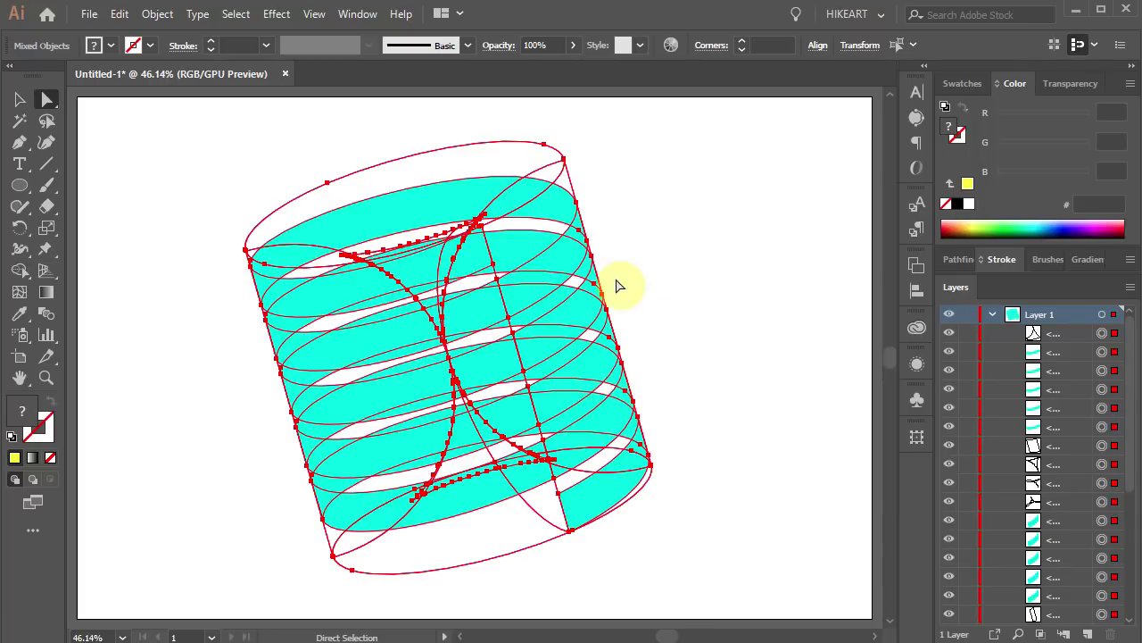
{"action": "left_click", "coordinate": [629, 149]}
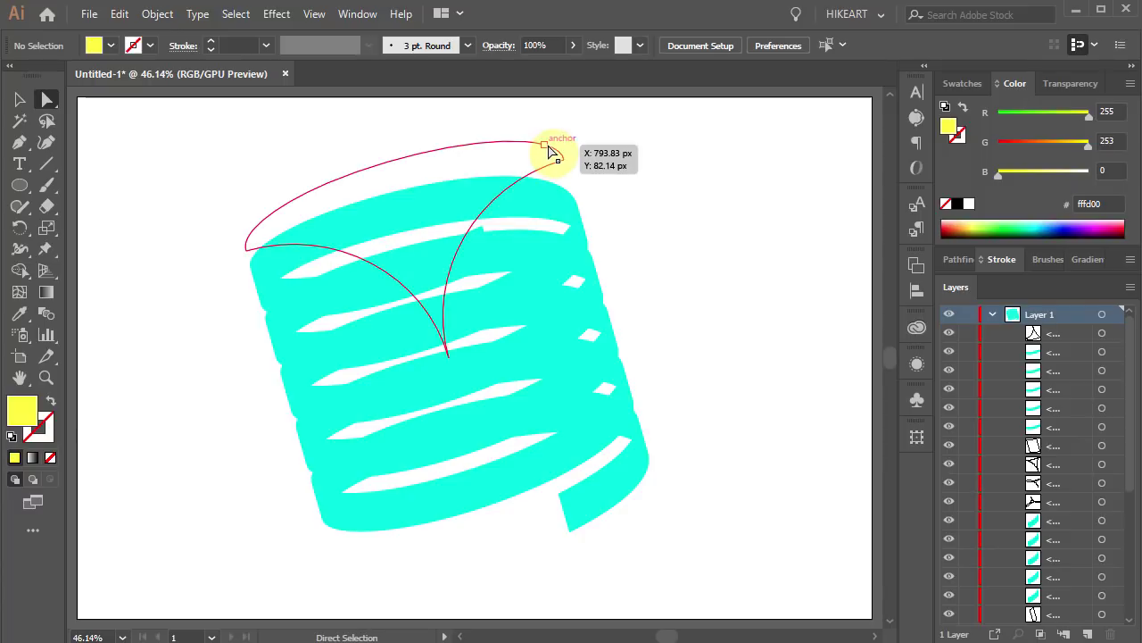
Delete unfilled leftover paths at the cylinder's upper end, using outline view to pick them, and return to preview view.
{"action": "left_click", "coordinate": [550, 152]}
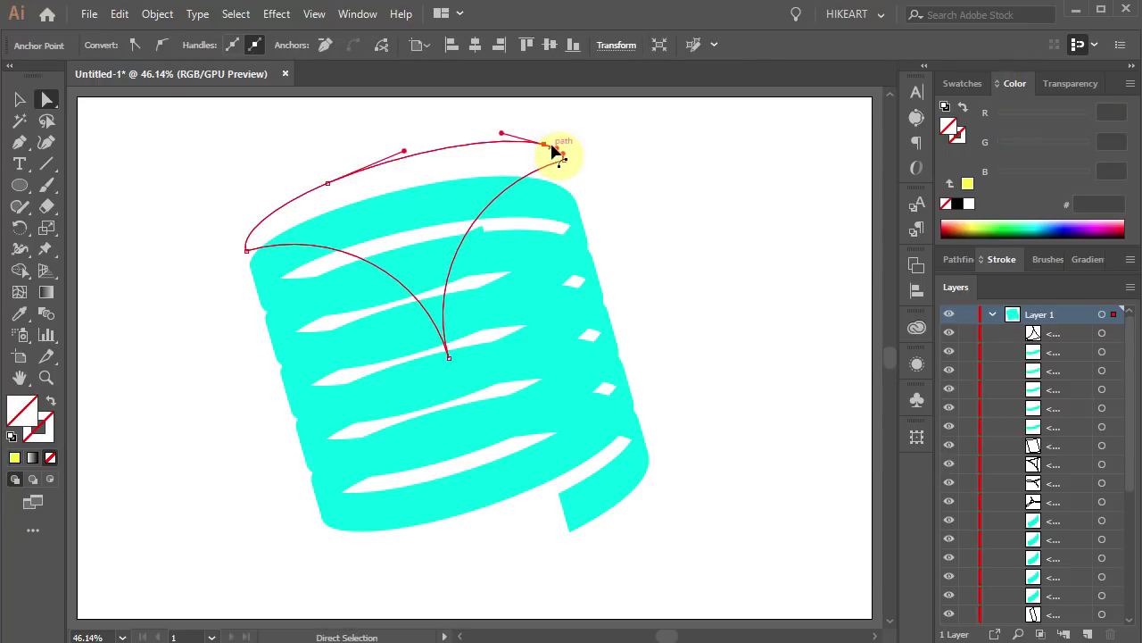
{"action": "key", "text": "Delete"}
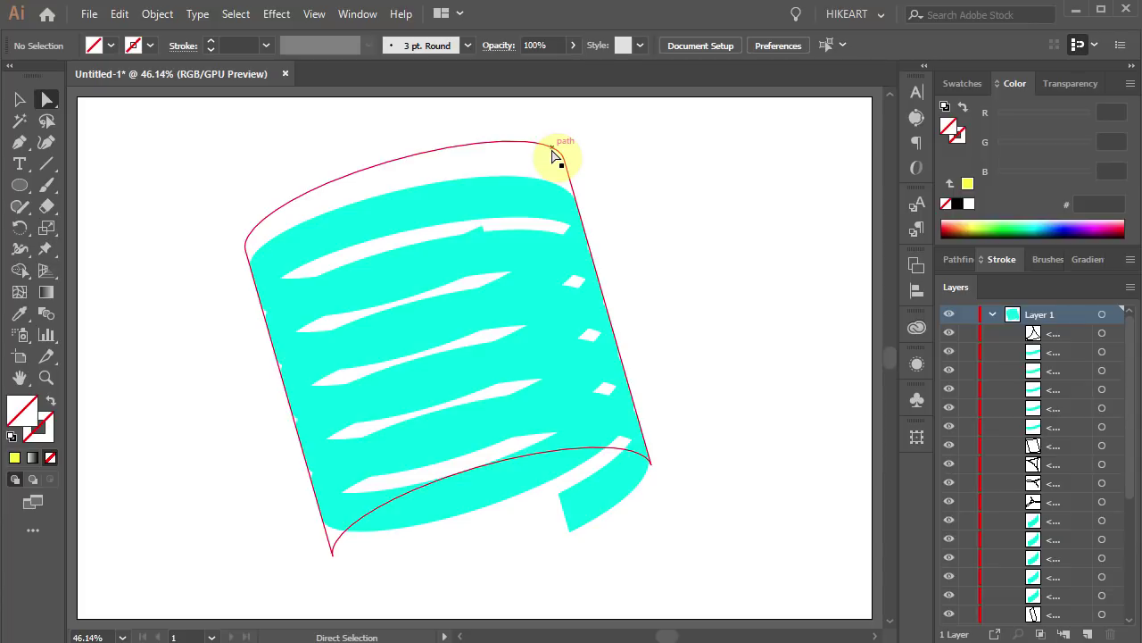
{"action": "key", "text": "ctrl+y"}
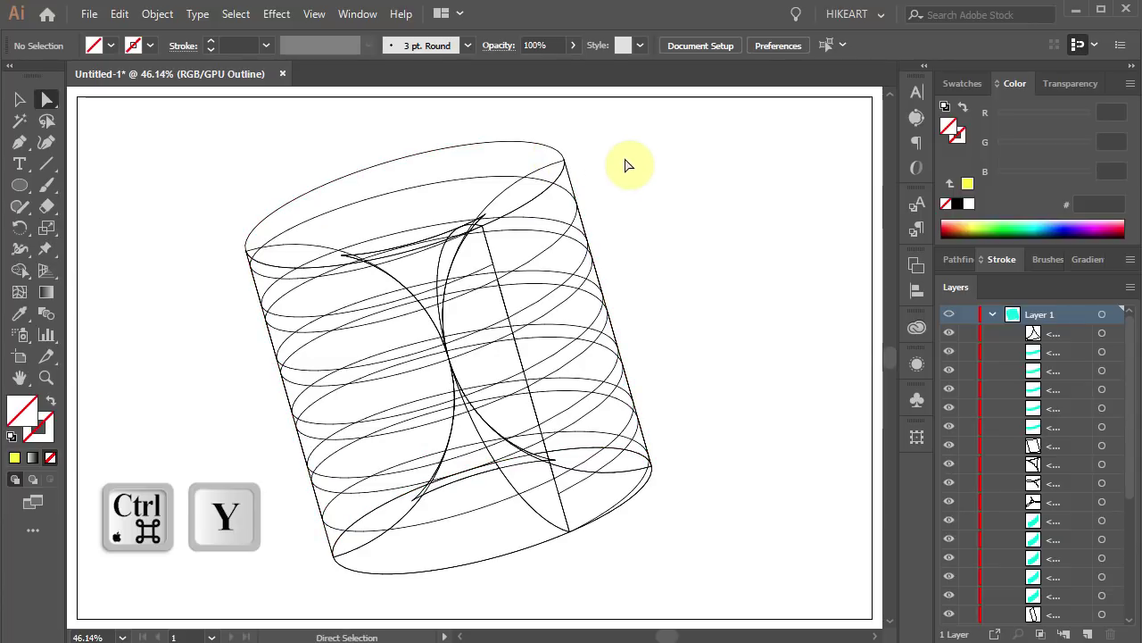
{"action": "left_click", "coordinate": [300, 253]}
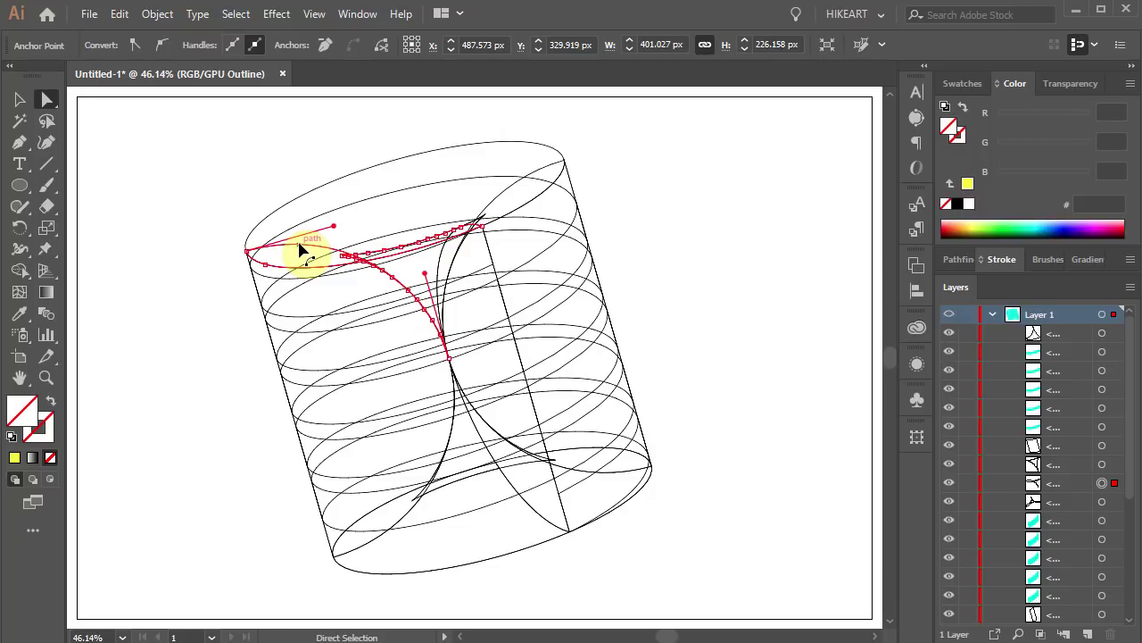
{"action": "key", "text": "Delete"}
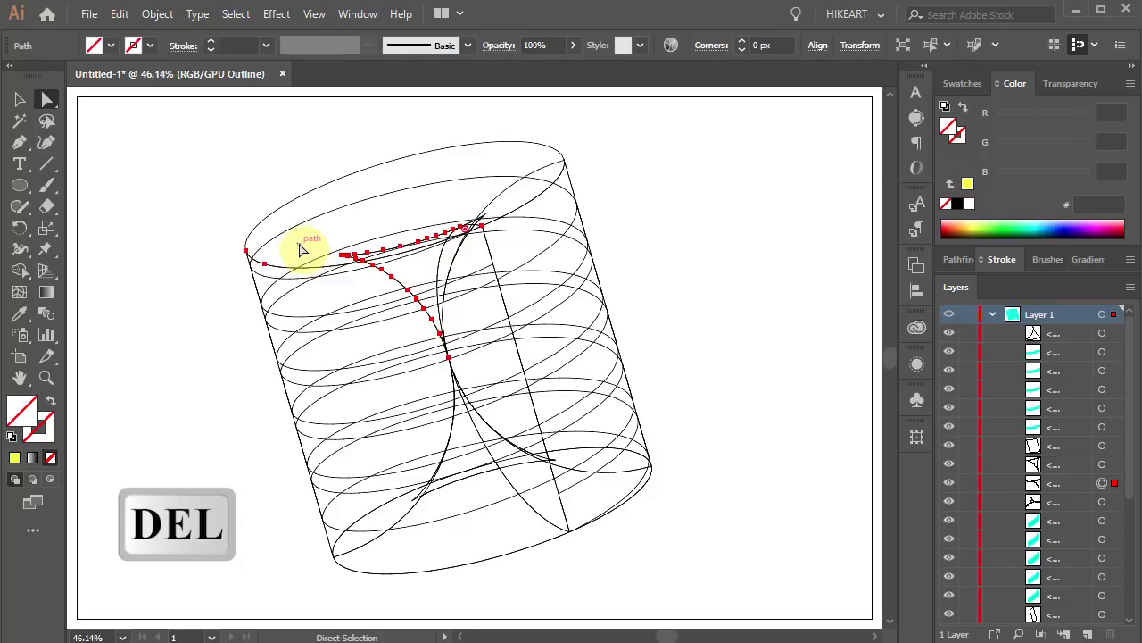
{"action": "key", "text": "Delete"}
{"action": "key", "text": "ctrl+y"}
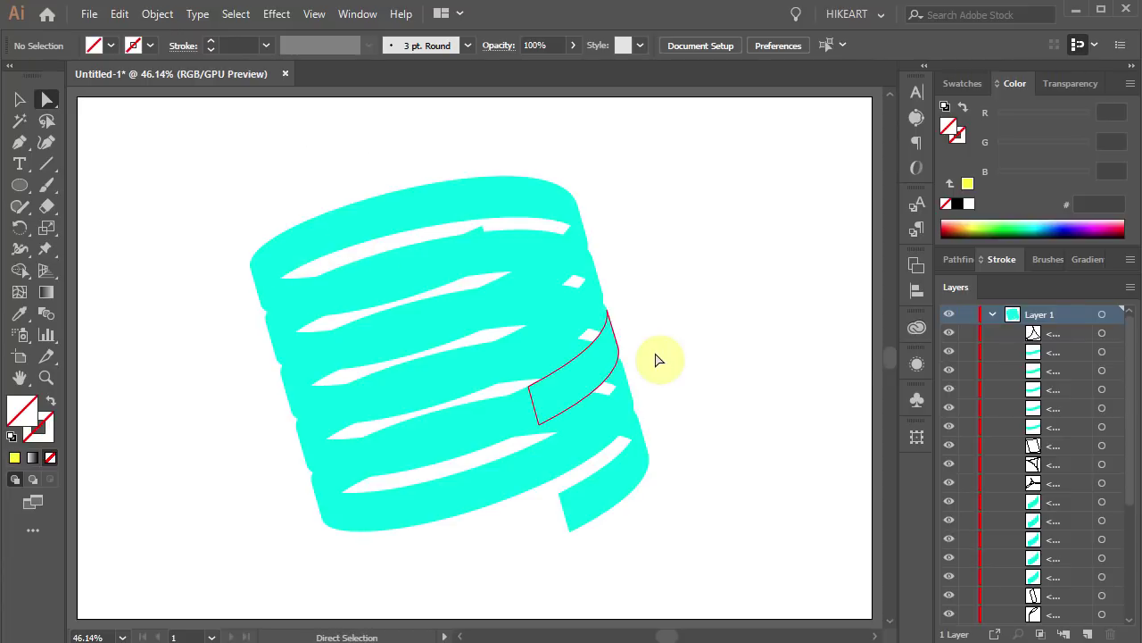
Delete all the remaining unfilled outline paths from Layer 1, keeping only the turquoise stripes and the locked green group.
{"action": "left_click", "coordinate": [1061, 333]}
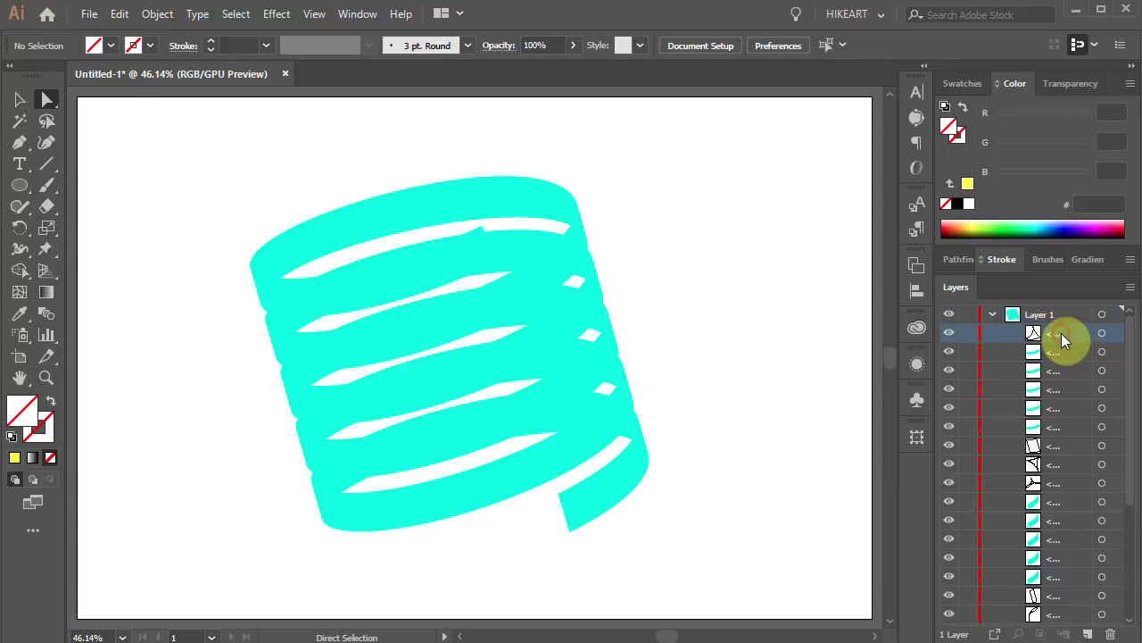
{"action": "left_click", "coordinate": [1064, 445], "text": "ctrl"}
{"action": "left_click", "coordinate": [1058, 464], "text": "ctrl"}
{"action": "left_click", "coordinate": [1055, 483], "text": "ctrl"}
{"action": "left_click_drag", "start_coordinate": [1126, 406], "coordinate": [1125, 493]}
{"action": "left_click", "coordinate": [1046, 446], "text": "ctrl"}
{"action": "left_click", "coordinate": [1044, 465], "text": "ctrl"}
{"action": "left_click", "coordinate": [1053, 483], "text": "ctrl"}
{"action": "left_click", "coordinate": [1058, 501], "text": "ctrl"}
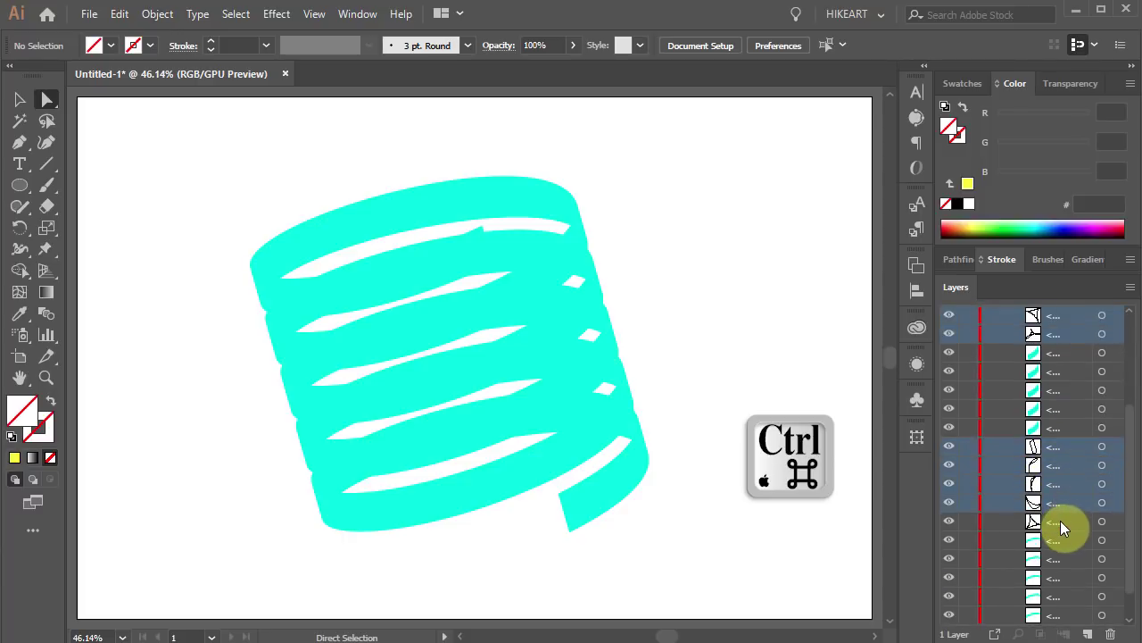
{"action": "left_click", "coordinate": [1060, 520], "text": "ctrl"}
{"action": "scroll", "coordinate": [1122, 543], "scroll_direction": "down", "scroll_amount": 2}
{"action": "left_click", "coordinate": [1082, 598], "text": "ctrl"}
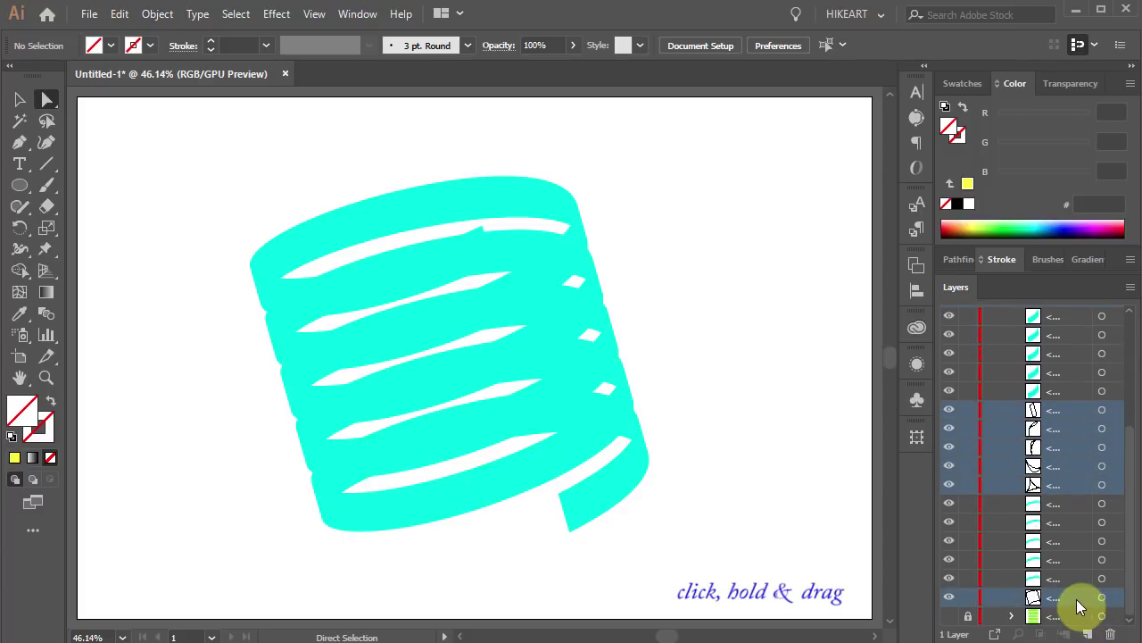
{"action": "left_click_drag", "start_coordinate": [1078, 601], "coordinate": [1111, 635]}
Check the remaining turquoise stripe paths by selecting them all, and clear the selection.
{"action": "key", "text": "ctrl+a"}
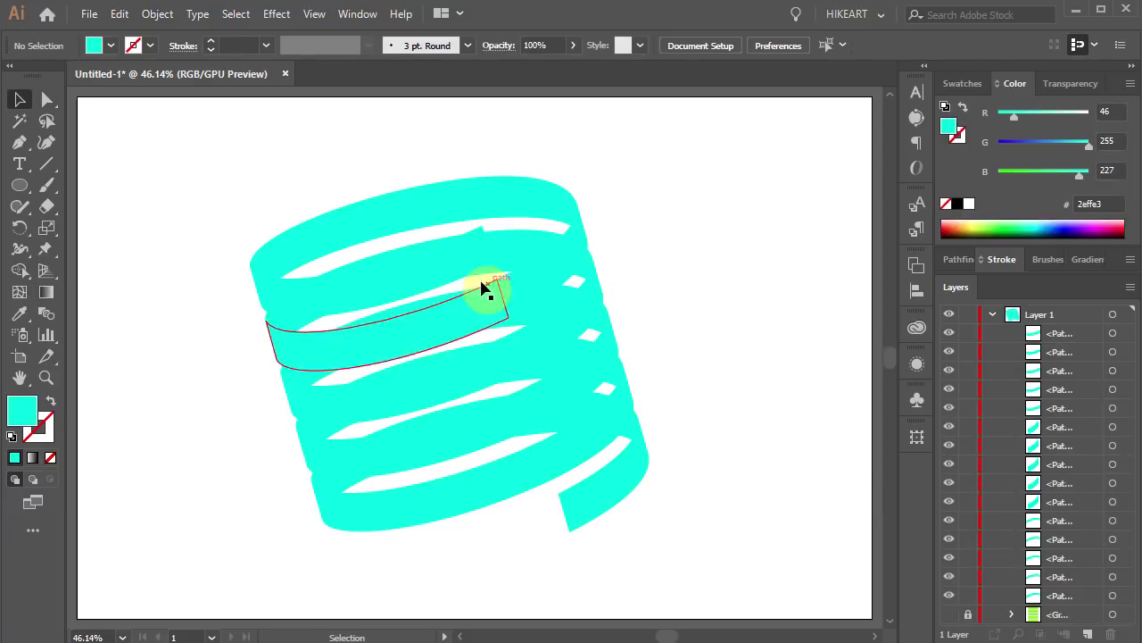
{"action": "key", "text": "v"}
{"action": "left_click", "coordinate": [470, 279]}
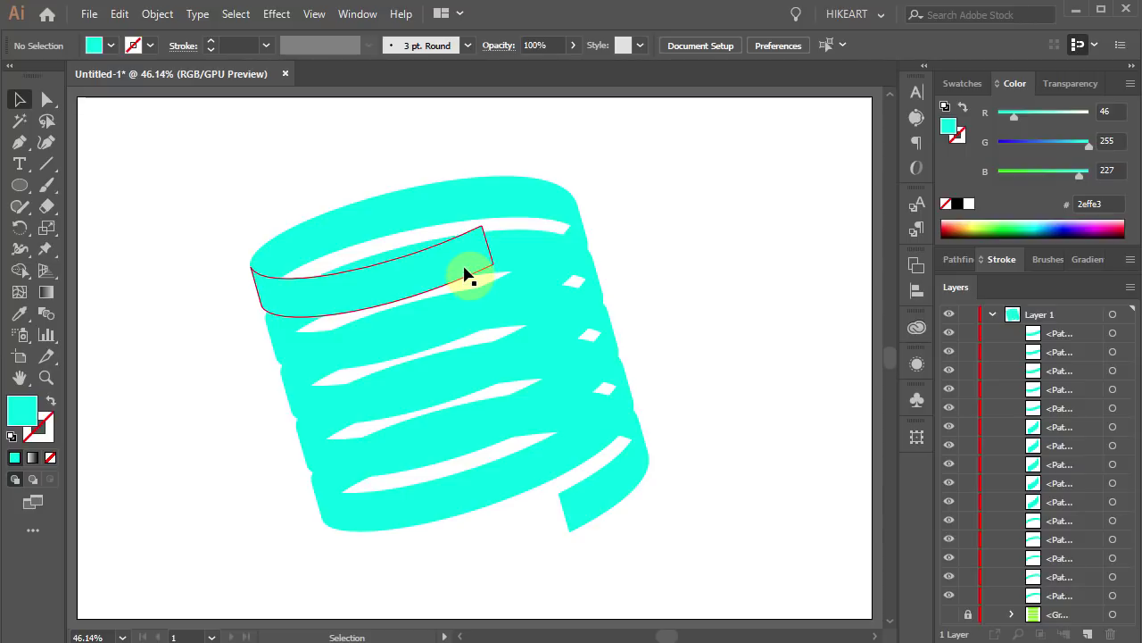
Select all ten front stripe pieces of the turquoise cylinder and group them.
{"action": "left_click", "coordinate": [466, 275]}
{"action": "left_click", "coordinate": [466, 298], "text": "shift"}
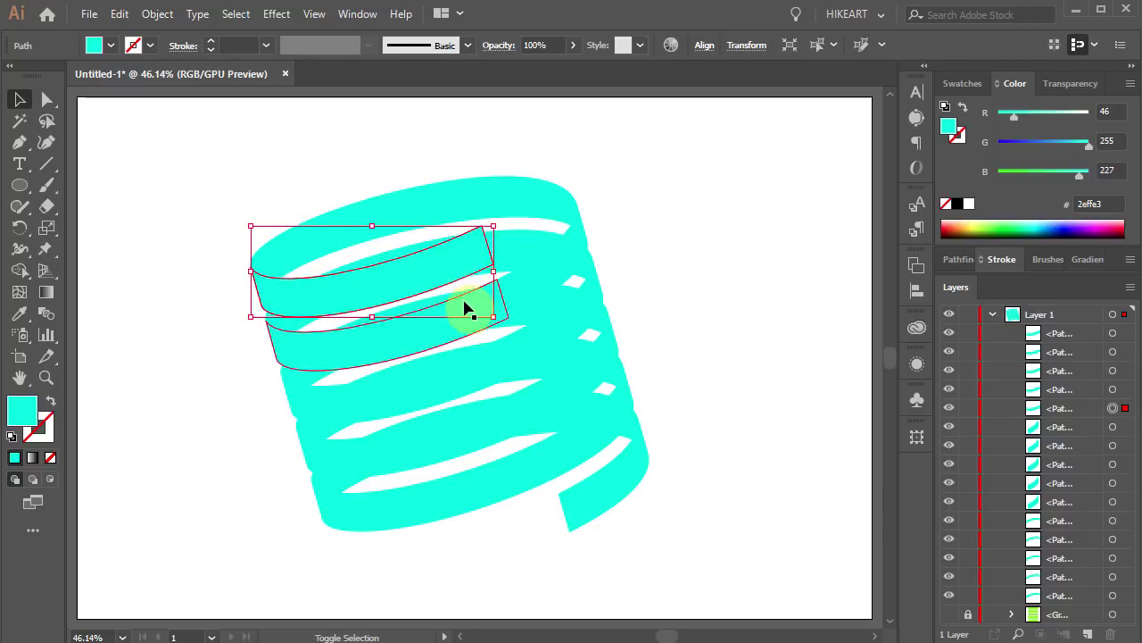
{"action": "left_click", "coordinate": [467, 319], "text": "shift"}
{"action": "left_click", "coordinate": [476, 370], "text": "shift"}
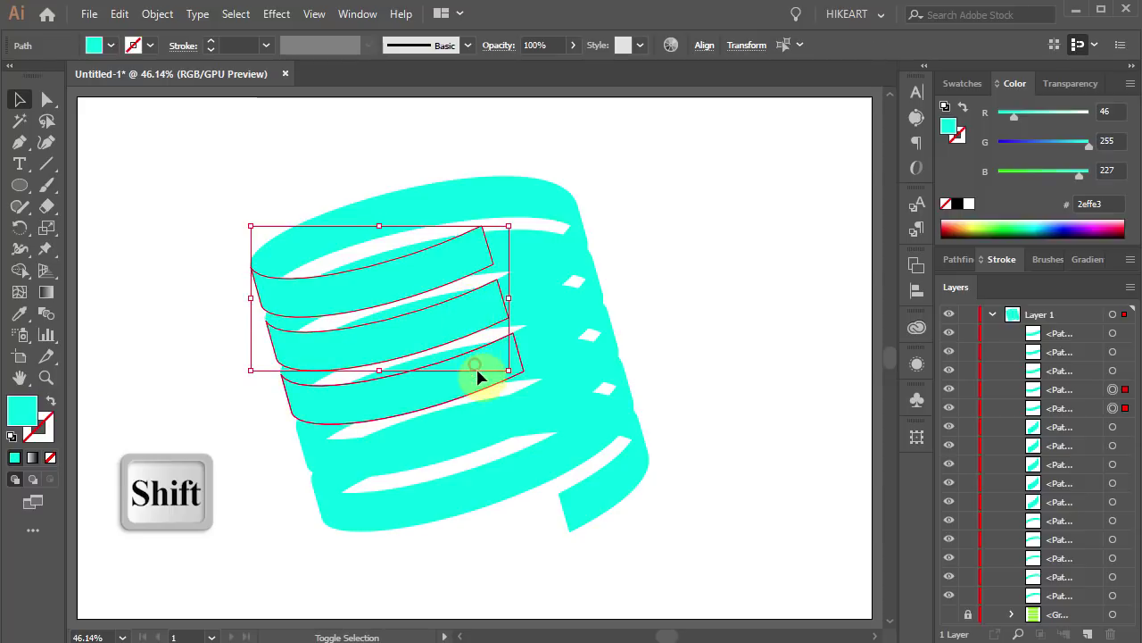
{"action": "left_click", "coordinate": [491, 410], "text": "shift"}
{"action": "left_click", "coordinate": [504, 453], "text": "shift"}
{"action": "left_click", "coordinate": [535, 287], "text": "shift"}
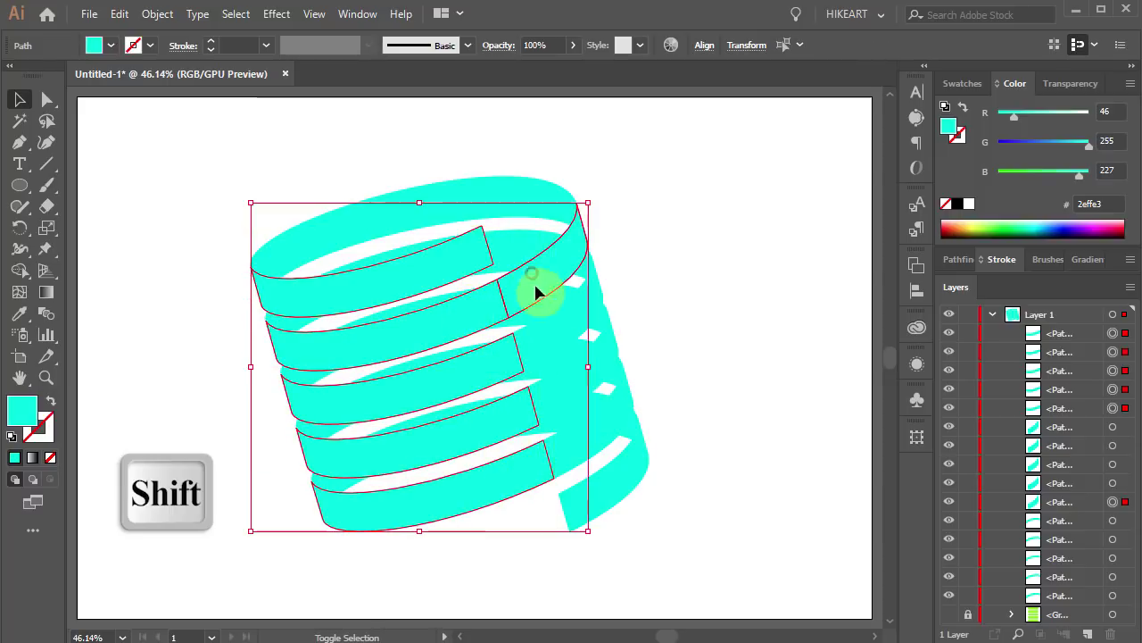
{"action": "left_click", "coordinate": [555, 343], "text": "shift"}
{"action": "left_click", "coordinate": [566, 393], "text": "shift"}
{"action": "left_click", "coordinate": [585, 437], "text": "shift"}
{"action": "left_click", "coordinate": [602, 491], "text": "shift"}
{"action": "left_click", "coordinate": [631, 475], "text": "shift"}
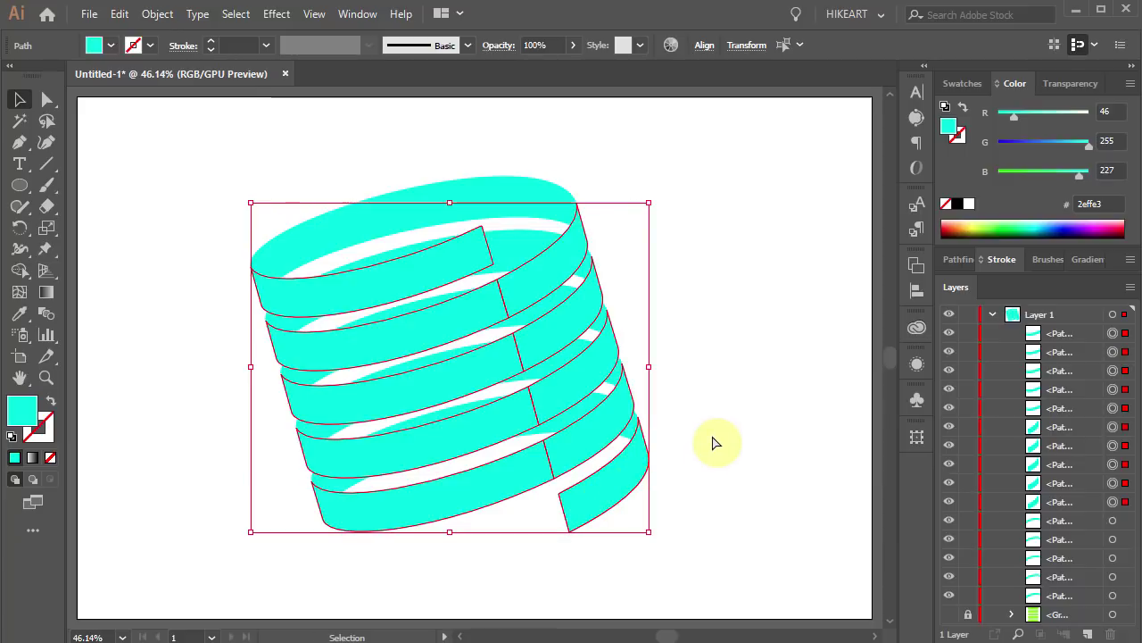
{"action": "key", "text": "ctrl+g"}
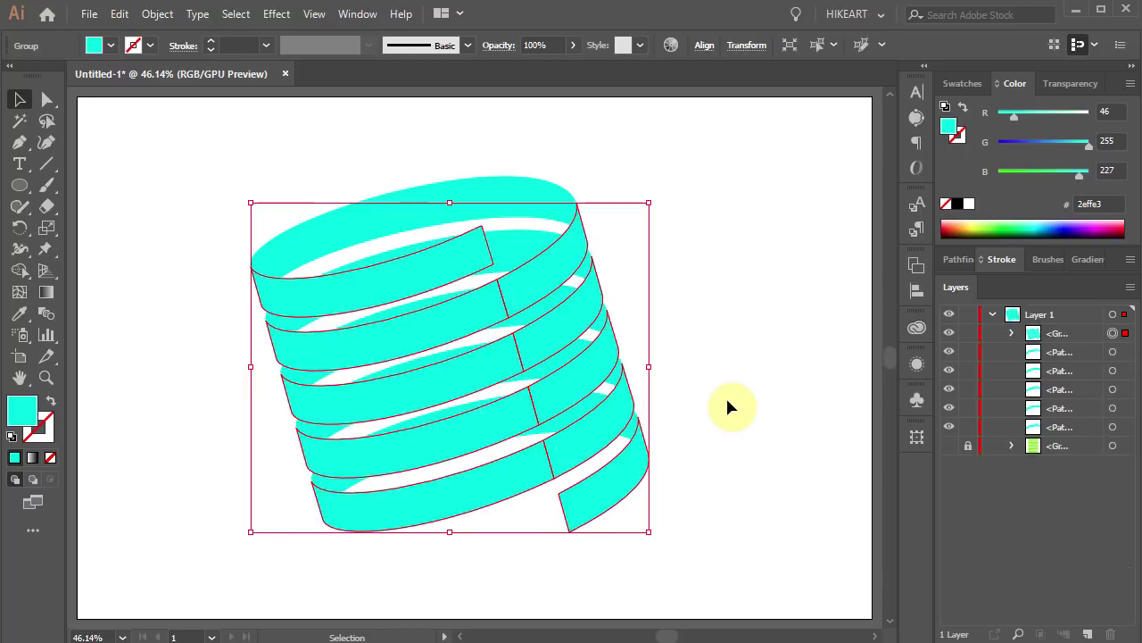
Group the five back stripes of the cylinder and clear the selection.
{"action": "left_click", "coordinate": [528, 247]}
{"action": "left_click", "coordinate": [553, 306], "text": "shift"}
{"action": "left_click", "coordinate": [564, 354], "text": "shift"}
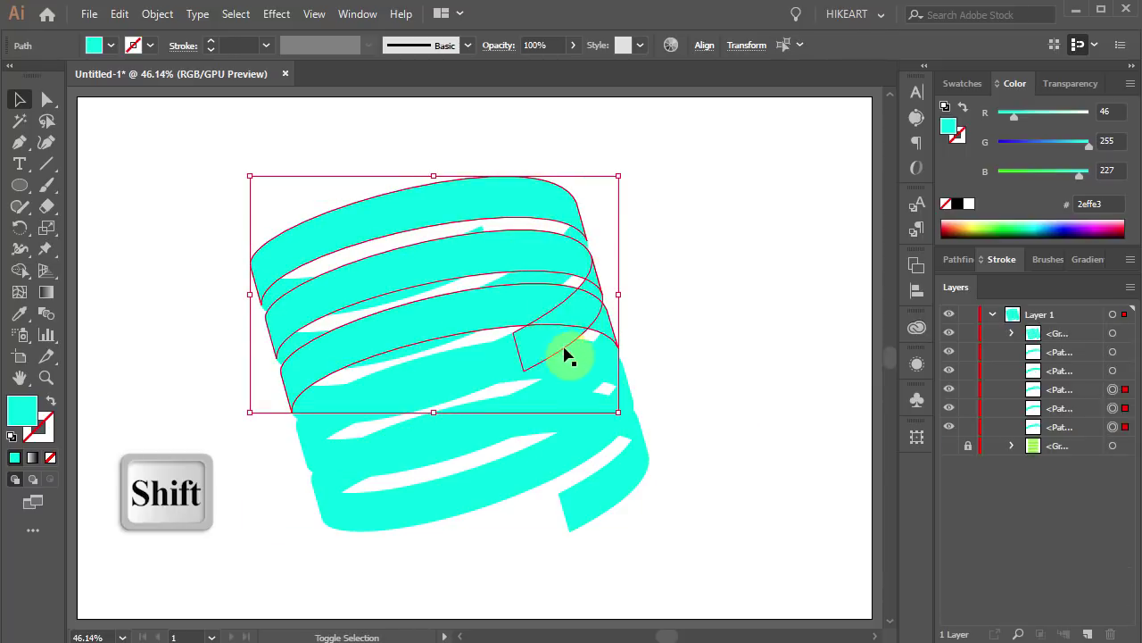
{"action": "left_click", "coordinate": [571, 357], "text": "shift"}
{"action": "left_click", "coordinate": [592, 414], "text": "shift"}
{"action": "key", "text": "ctrl+g"}
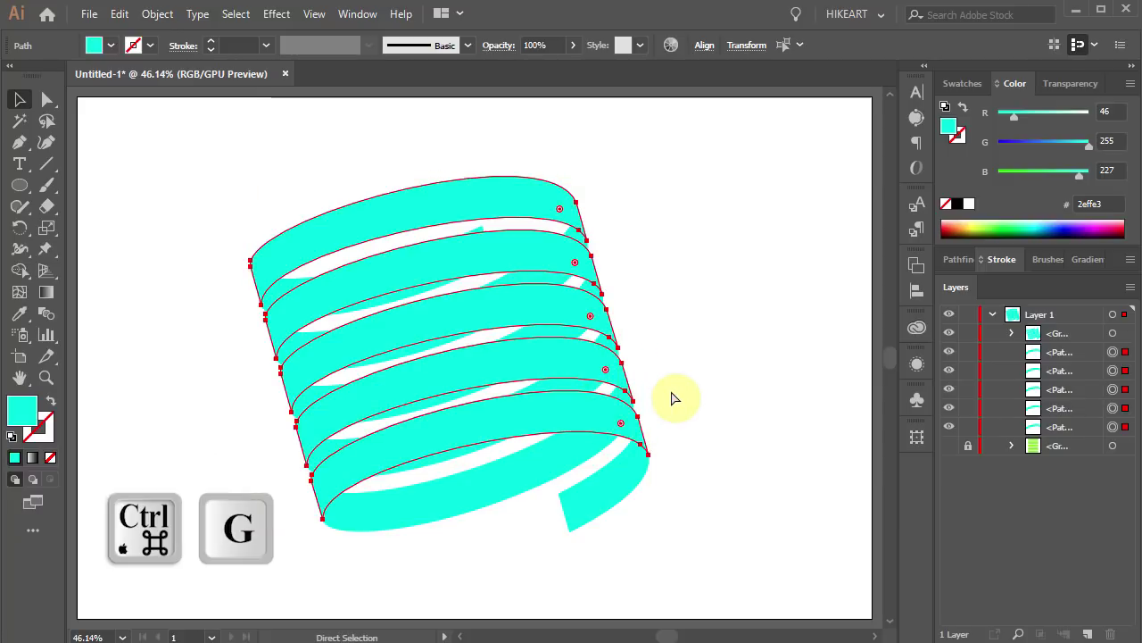
{"action": "left_click", "coordinate": [750, 405]}
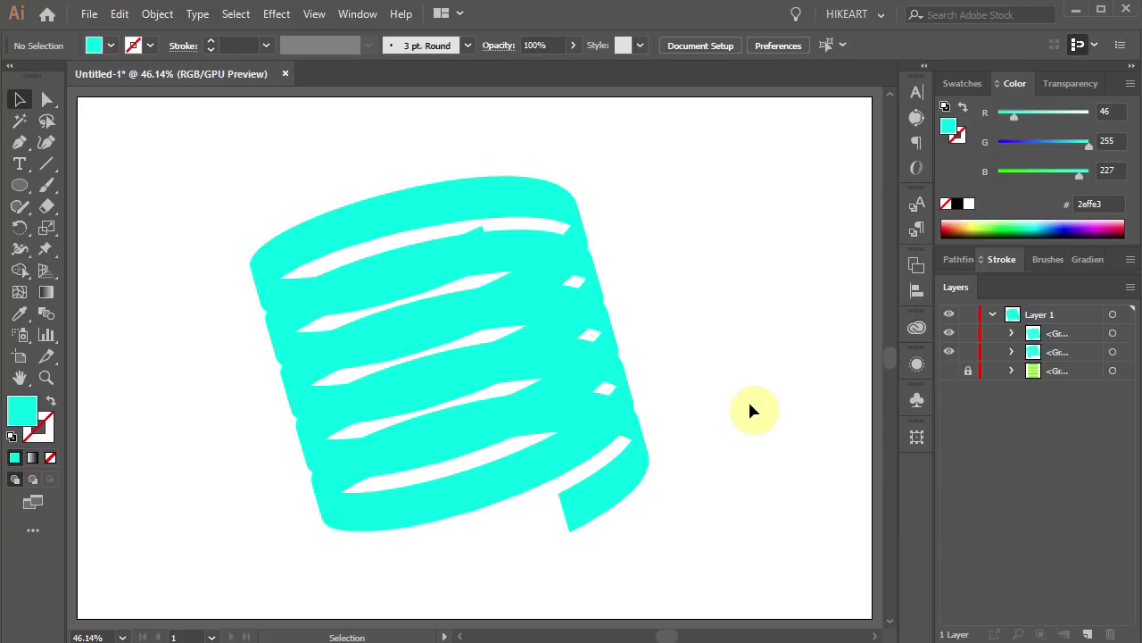
Fill the front stripe group with a silver gradient from the Metals gradient swatch library, and close the library.
{"action": "left_click", "coordinate": [497, 346]}
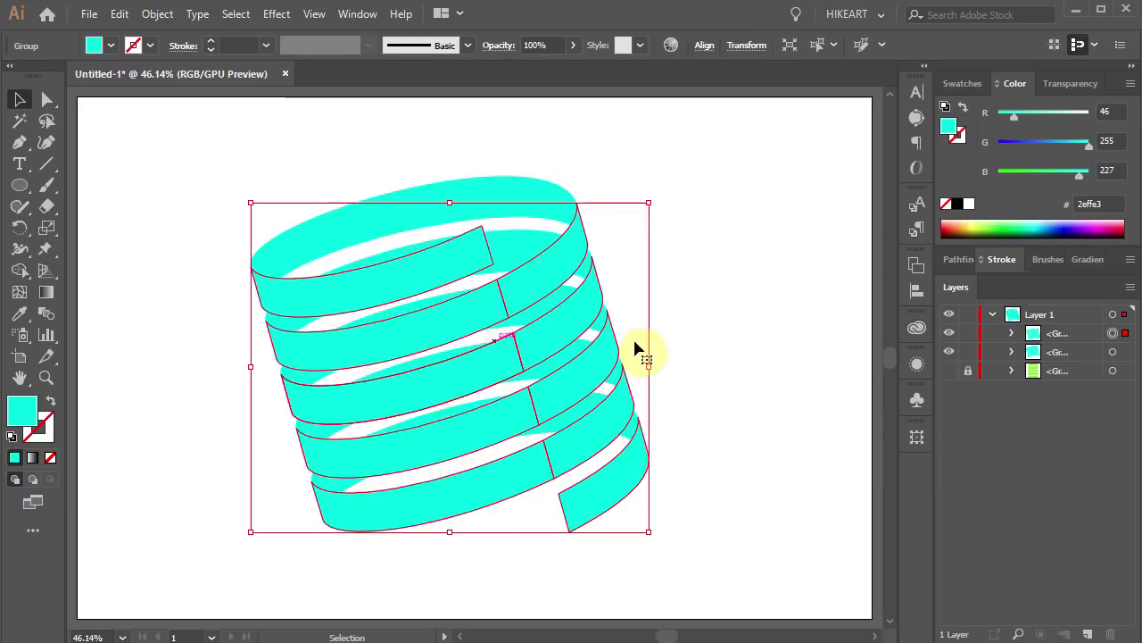
{"action": "left_click", "coordinate": [962, 83]}
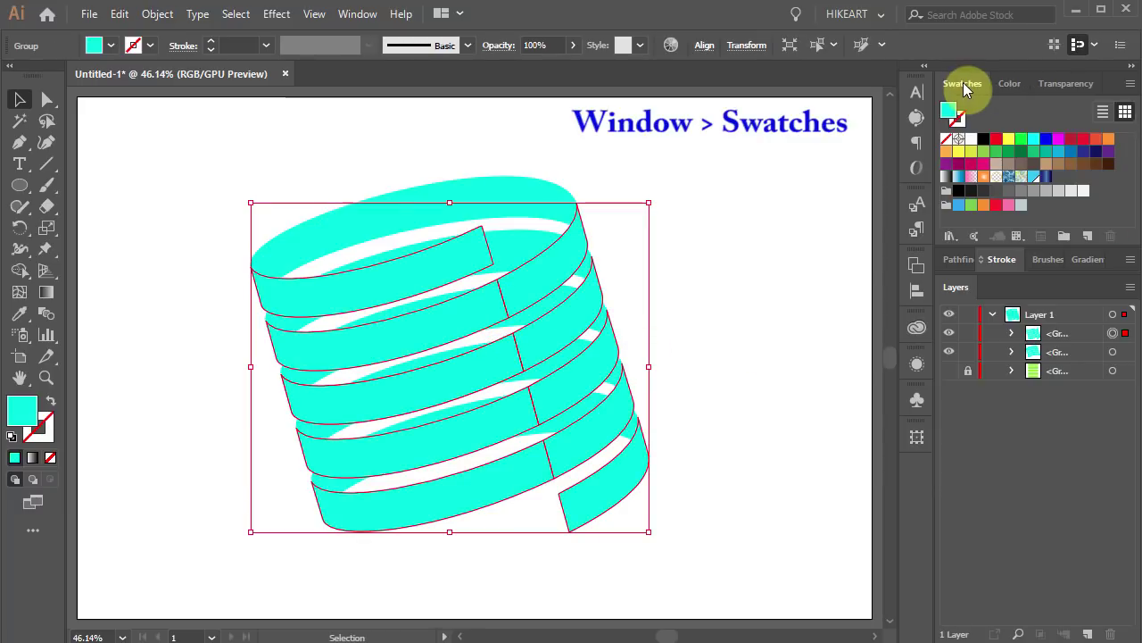
{"action": "left_click", "coordinate": [952, 236]}
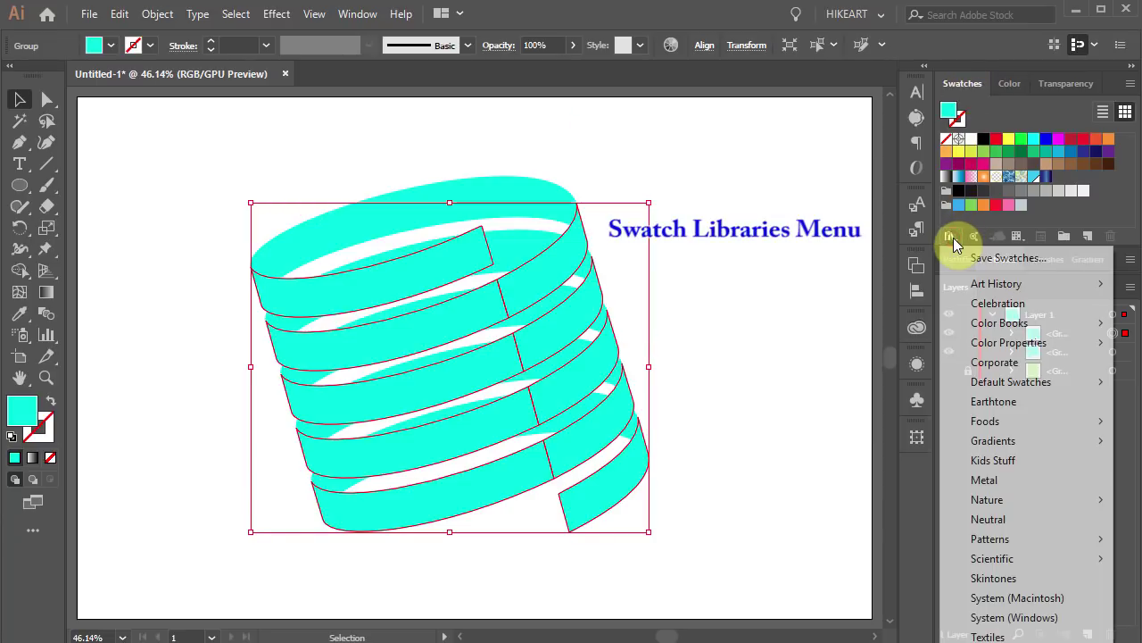
{"action": "mouse_move", "coordinate": [1060, 443]}
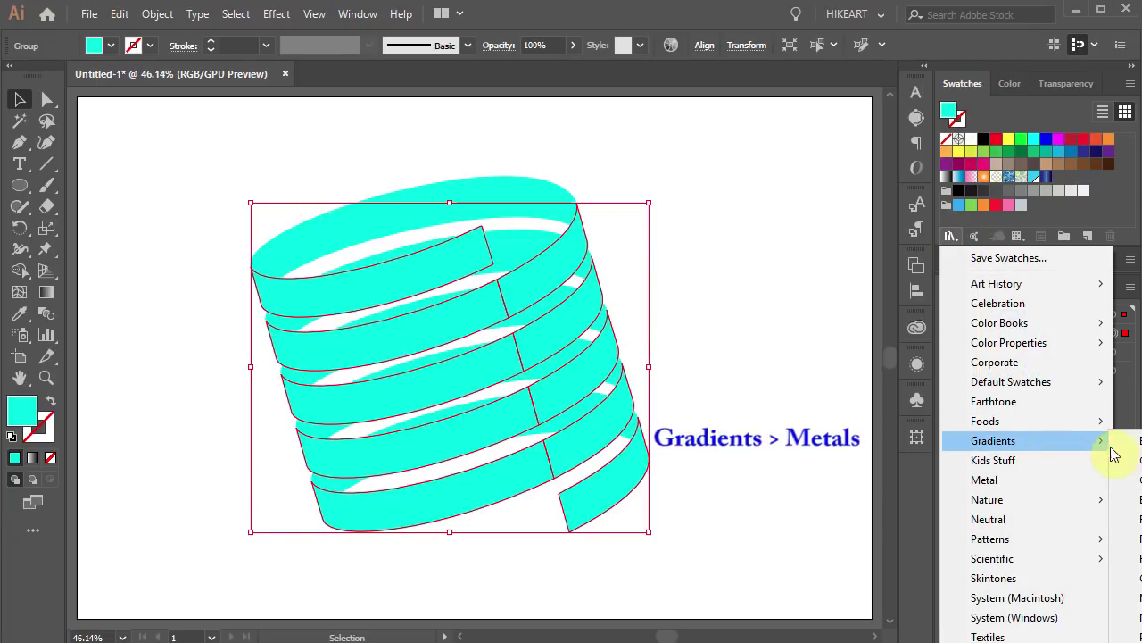
{"action": "left_click", "coordinate": [1141, 597]}
{"action": "left_click_drag", "start_coordinate": [453, 280], "coordinate": [819, 111]}
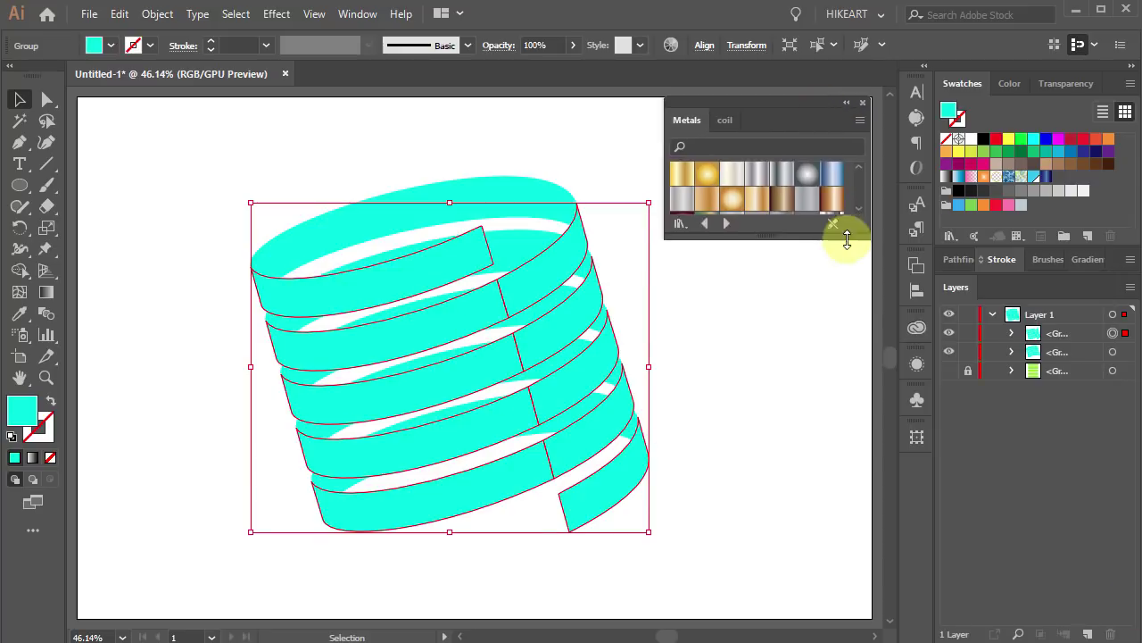
{"action": "left_click", "coordinate": [762, 176]}
{"action": "left_click", "coordinate": [863, 103]}
Redirect the silver gradient so it runs as one slanted sweep across the whole front stripe group.
{"action": "key", "text": "g"}
{"action": "left_click_drag", "start_coordinate": [625, 294], "coordinate": [318, 395]}
{"action": "key", "text": "v"}
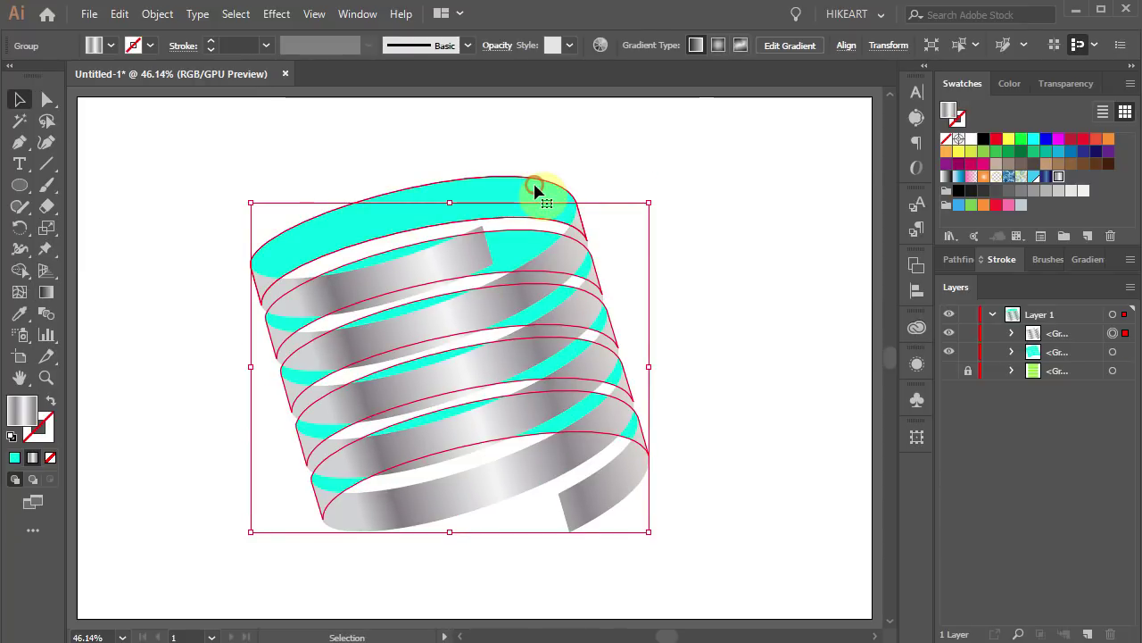
Fill the back stripe group with a medium gray swatch and deselect it.
{"action": "left_click", "coordinate": [536, 191]}
{"action": "left_click", "coordinate": [1034, 191]}
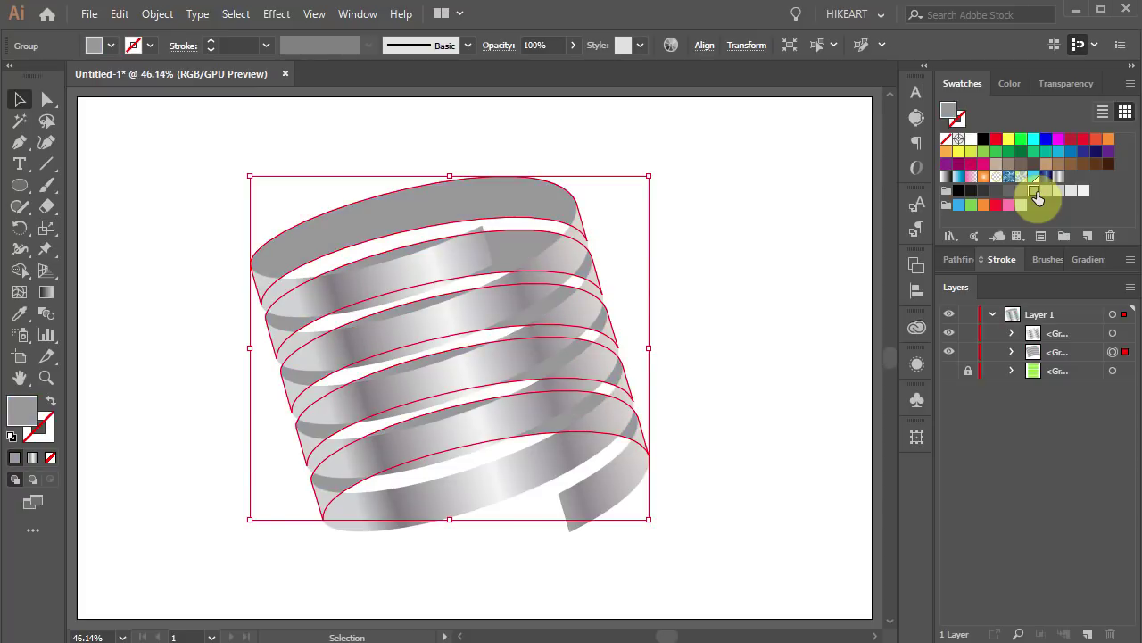
{"action": "left_click", "coordinate": [1021, 191]}
{"action": "left_click", "coordinate": [833, 210]}
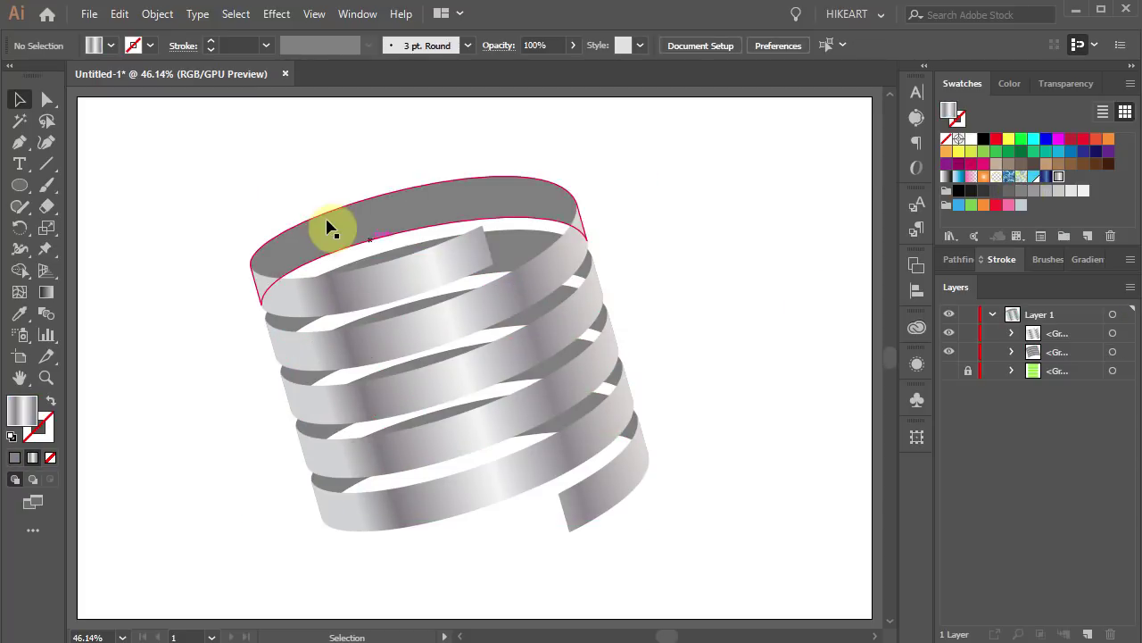
Move the silver coil to the artboard's left half and place a duplicate beside it on the right.
{"action": "left_click_drag", "start_coordinate": [198, 150], "coordinate": [651, 530]}
{"action": "left_click_drag", "start_coordinate": [551, 426], "coordinate": [408, 426]}
{"action": "left_click_drag", "start_coordinate": [333, 411], "coordinate": [705, 411]}
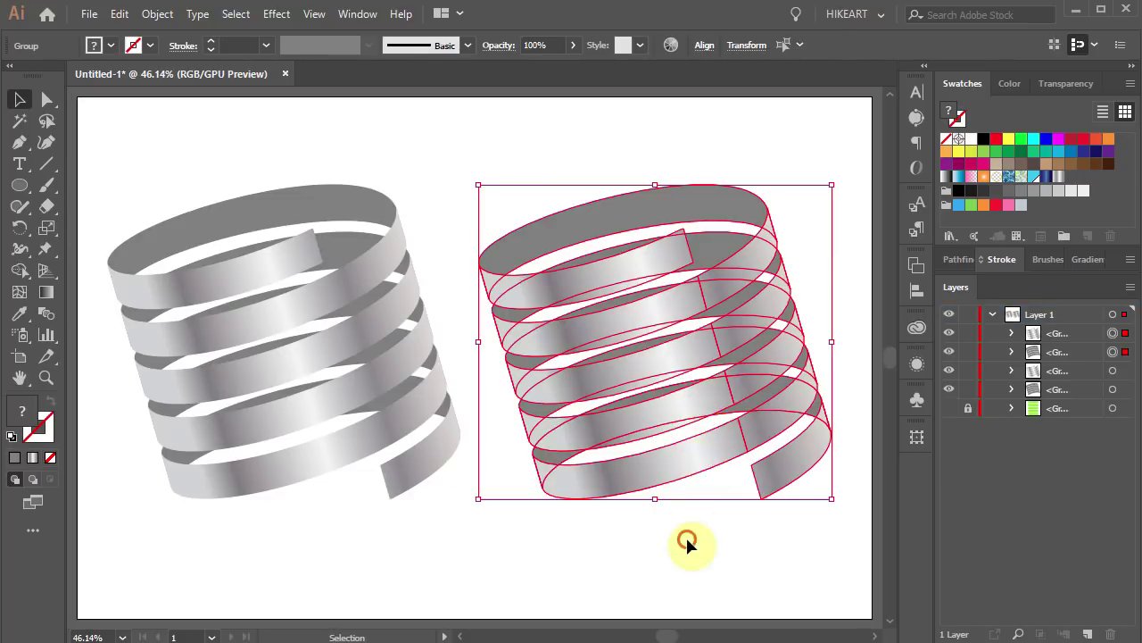
{"action": "left_click", "coordinate": [684, 539]}
Recolor the duplicate coil with the dark blue gradient swatch on its front stripes and the light blue swatch on its back stripes.
{"action": "left_click", "coordinate": [687, 326]}
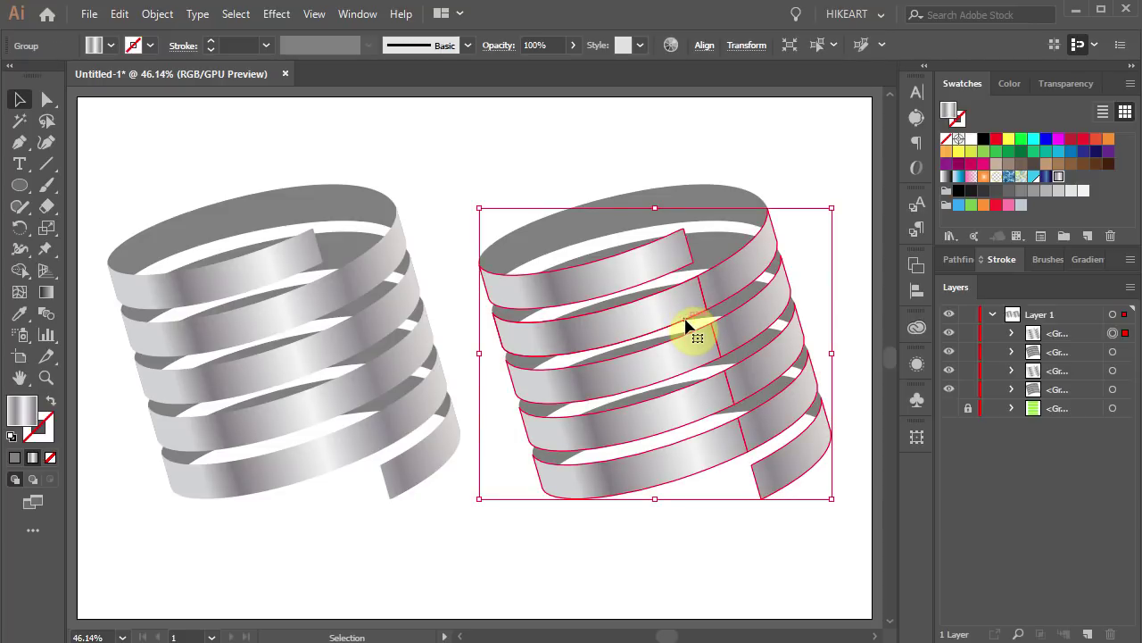
{"action": "left_click", "coordinate": [1047, 177]}
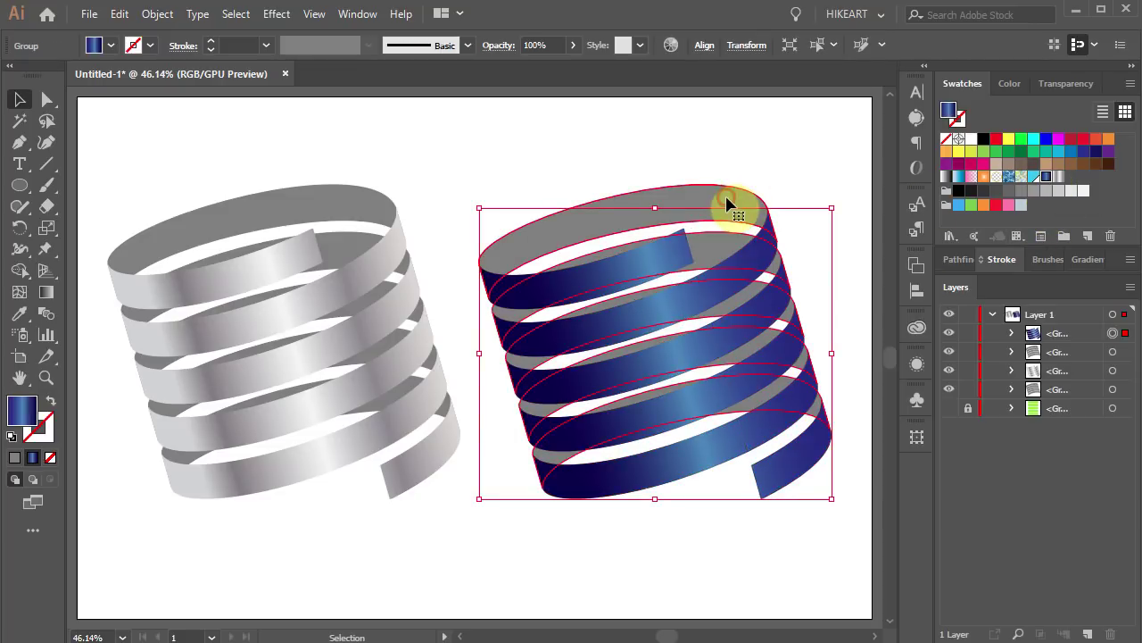
{"action": "left_click", "coordinate": [731, 203]}
{"action": "left_click", "coordinate": [1033, 176]}
{"action": "left_click", "coordinate": [837, 155]}
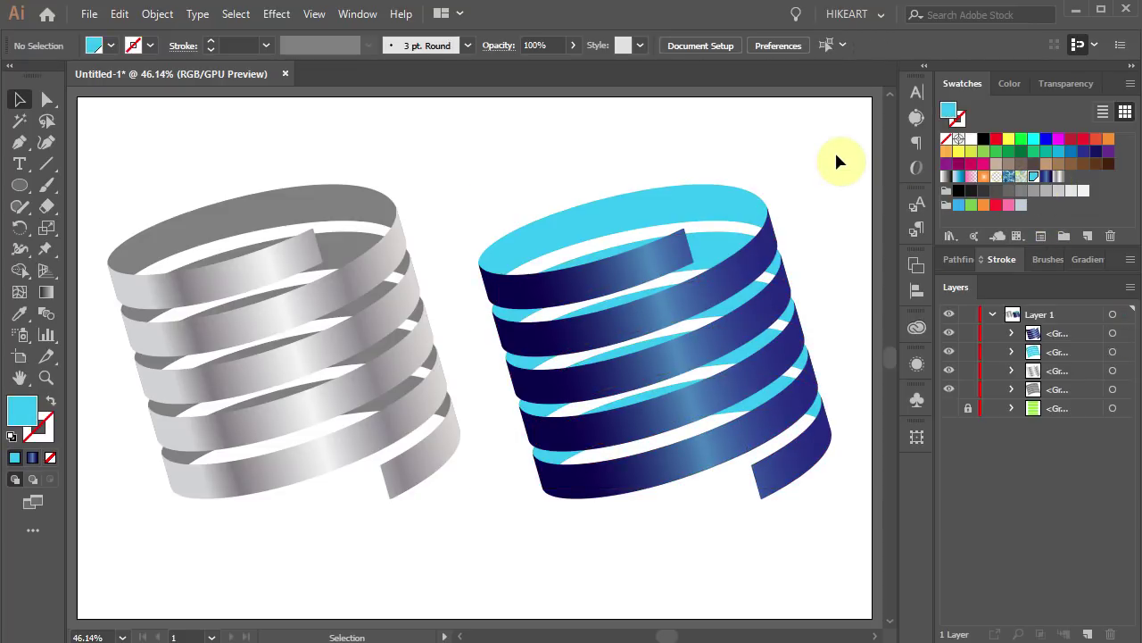
Add an anchor point midway along the blue coil's upper ribbon end and pull it inward to form a V-shaped notch.
{"action": "key", "text": "z"}
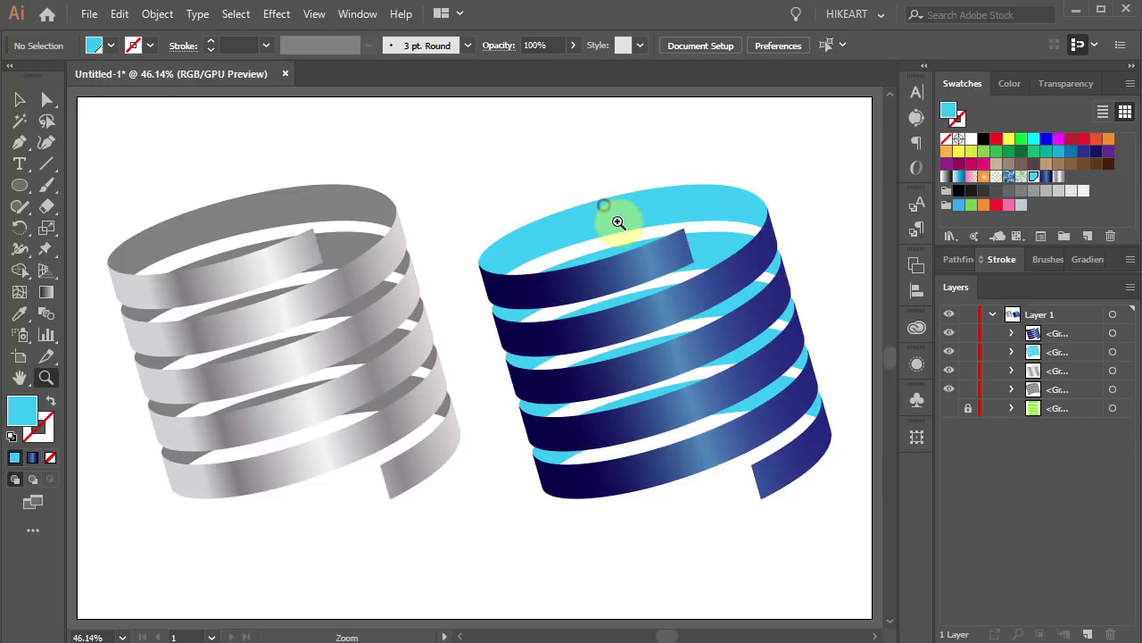
{"action": "left_click", "coordinate": [720, 316]}
{"action": "key", "text": "a"}
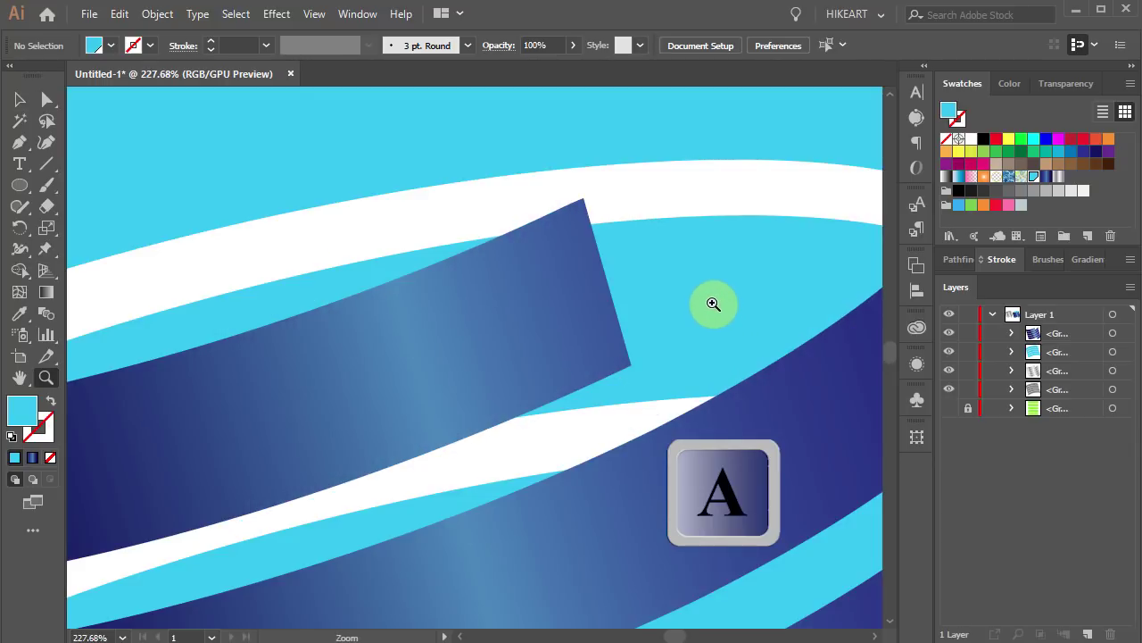
{"action": "left_click", "coordinate": [605, 300]}
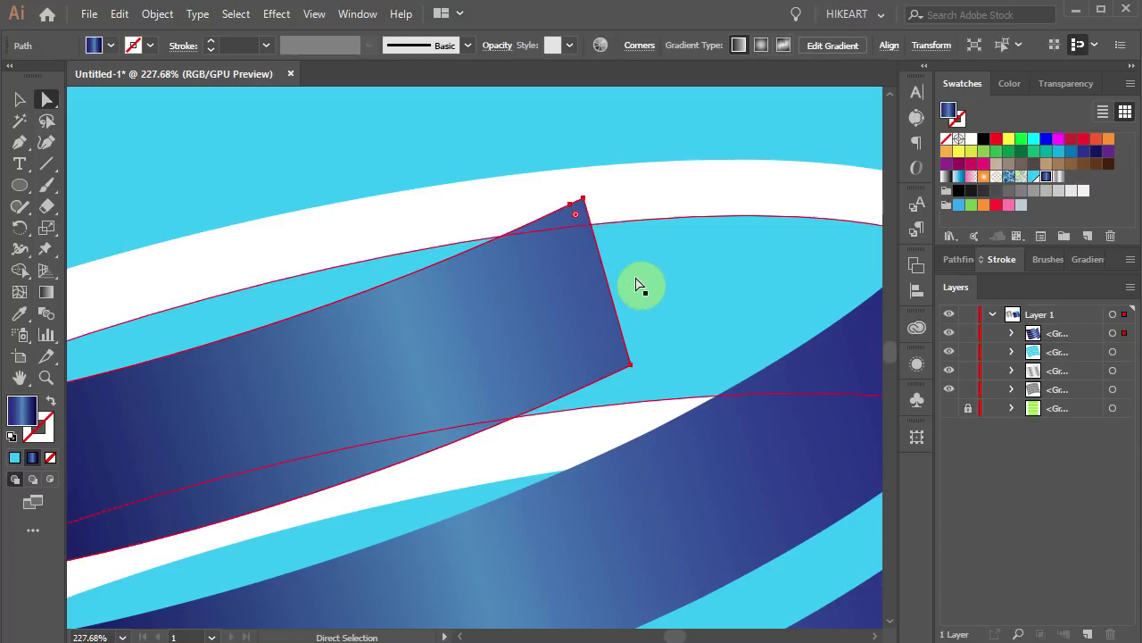
{"action": "key", "text": "equal"}
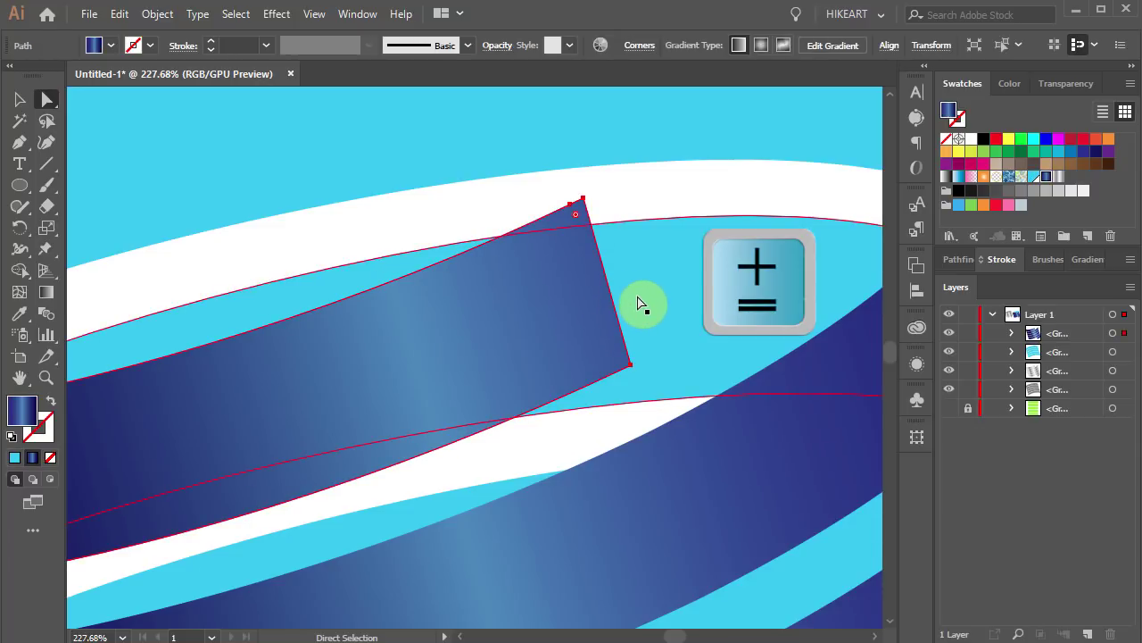
{"action": "key", "text": "equal"}
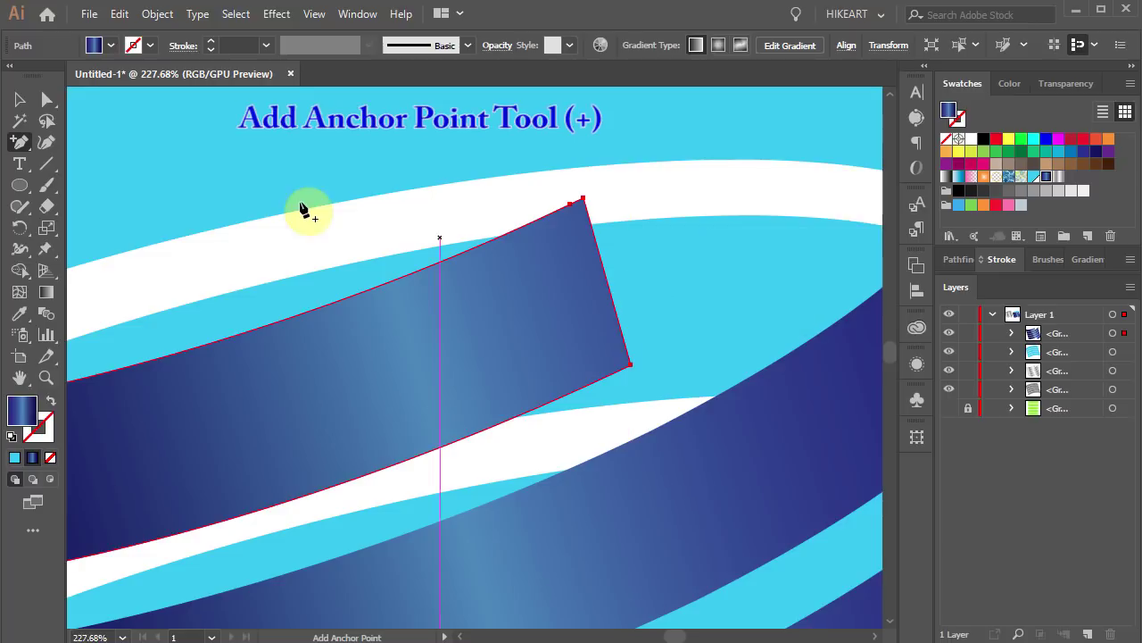
{"action": "left_click", "coordinate": [19, 142]}
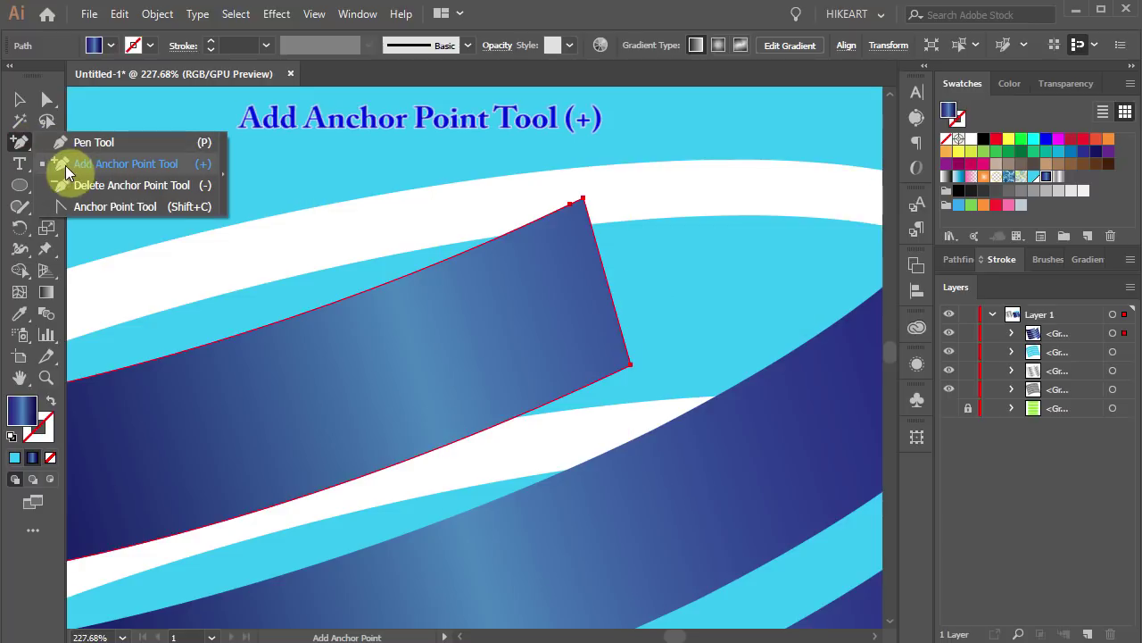
{"action": "left_click", "coordinate": [67, 164]}
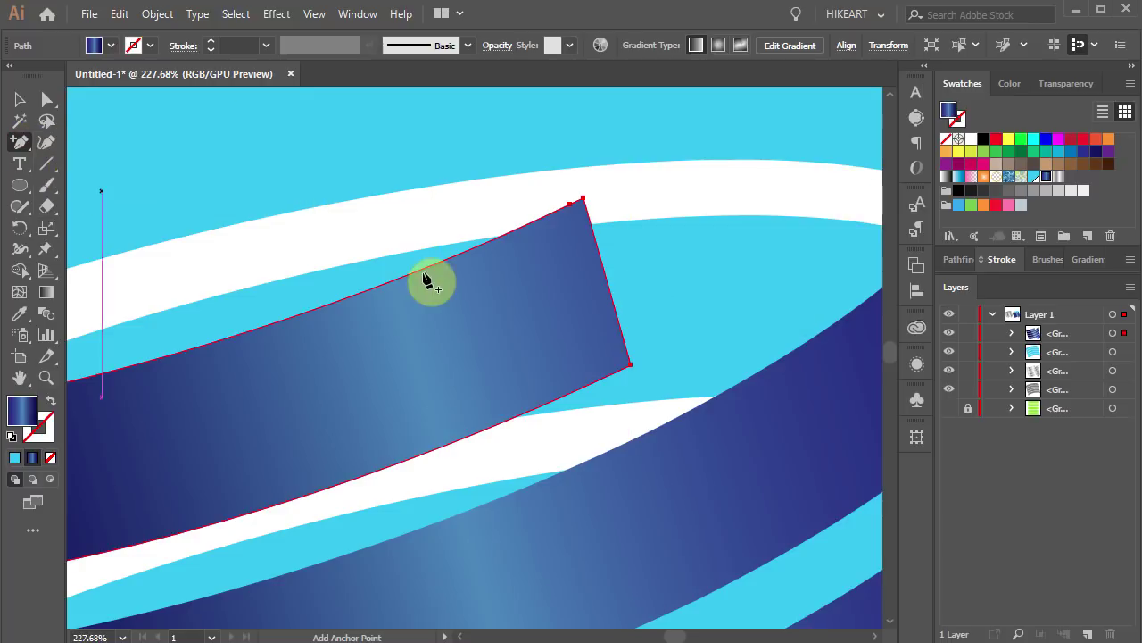
{"action": "left_click", "coordinate": [607, 283]}
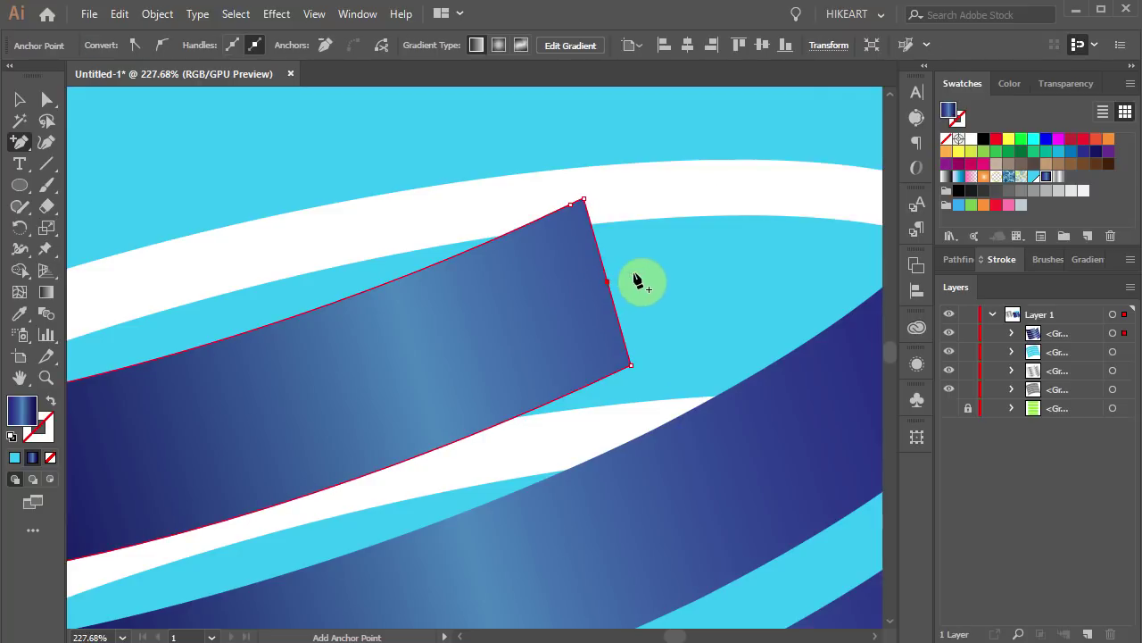
{"action": "key", "text": "a"}
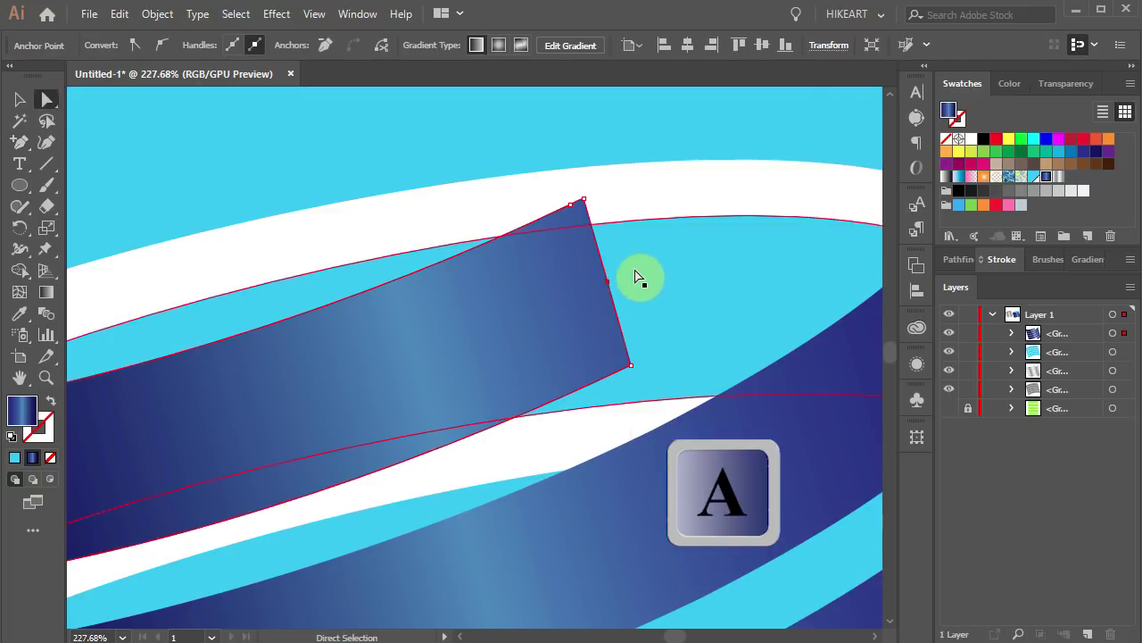
{"action": "left_click_drag", "start_coordinate": [607, 284], "coordinate": [494, 326]}
{"action": "key", "text": "ctrl+0"}
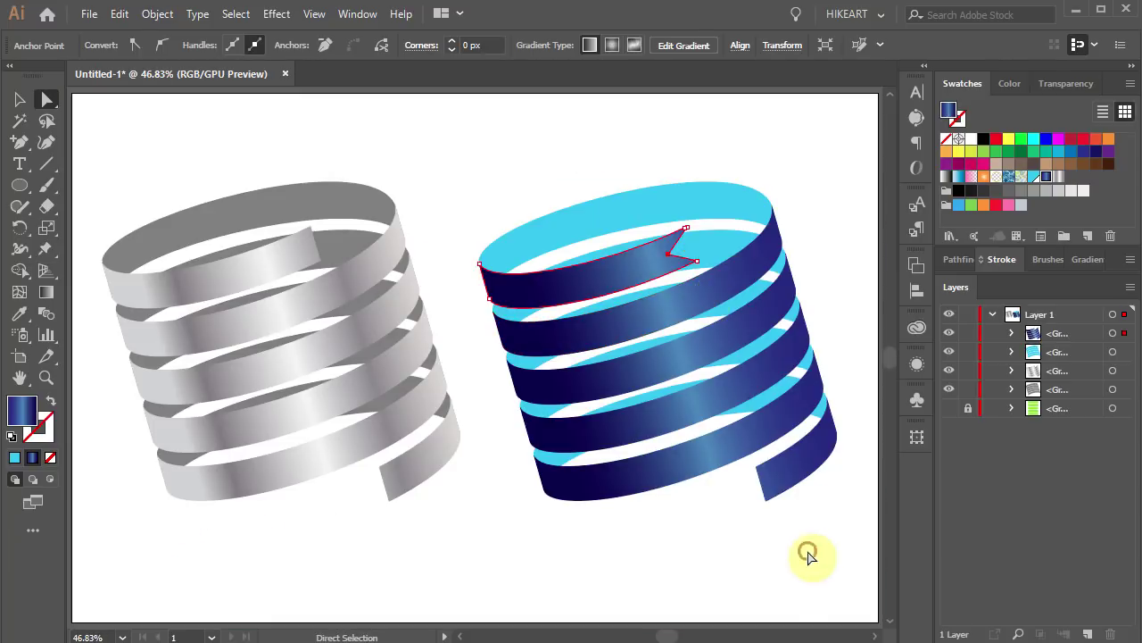
Add an anchor point midway along the blue coil's lower ribbon end and pull it inward to form a matching notch.
{"action": "left_click", "coordinate": [808, 555]}
{"action": "left_click_drag", "start_coordinate": [811, 510], "coordinate": [688, 454]}
{"action": "key", "text": "plus"}
{"action": "left_click", "coordinate": [533, 355]}
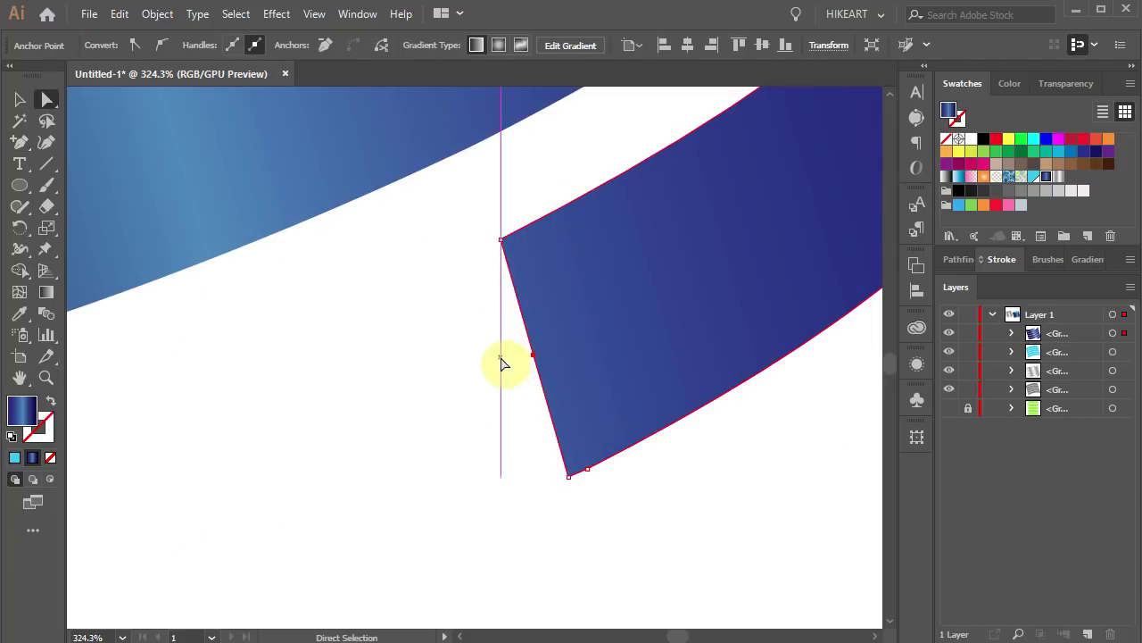
{"action": "left_click_drag", "start_coordinate": [533, 355], "coordinate": [663, 288]}
{"action": "left_click", "coordinate": [479, 466]}
{"action": "key", "text": "ctrl+0"}
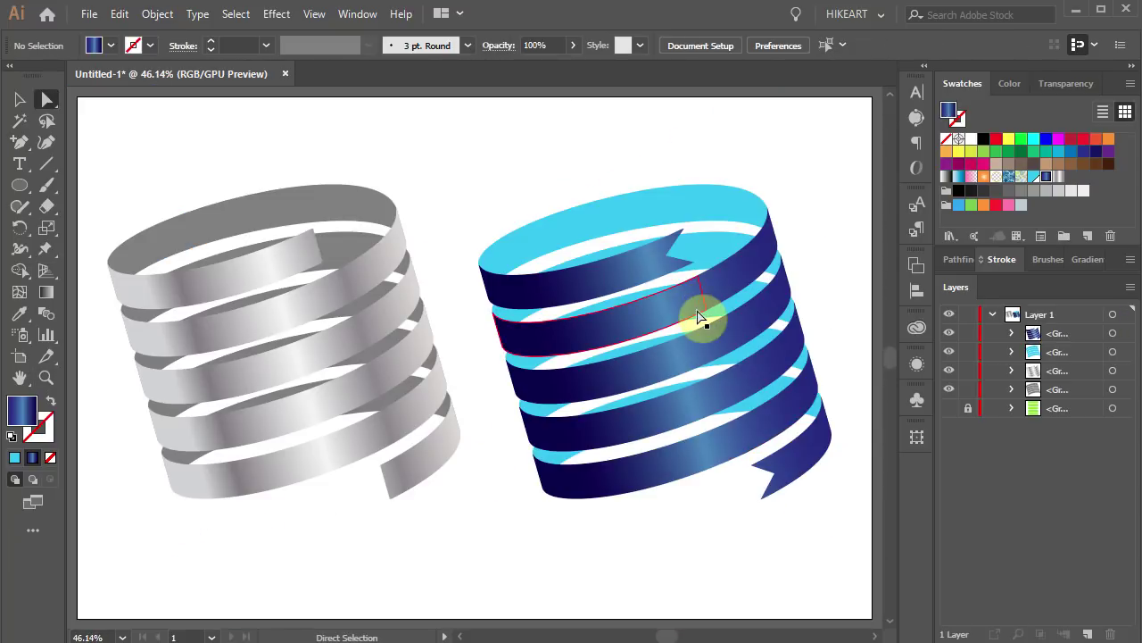
Tilt the blue coil the opposite way and shift its individual bands sideways so the ribbon winds irregularly.
{"action": "key", "text": "q"}
{"action": "mouse_move", "coordinate": [483, 181]}
{"action": "left_mouse_down"}
{"action": "mouse_move", "coordinate": [649, 129]}
{"action": "mouse_move", "coordinate": [562, 141]}
{"action": "left_mouse_up"}
{"action": "key", "text": "v"}
{"action": "left_click_drag", "start_coordinate": [835, 182], "coordinate": [882, 294]}
{"action": "mouse_move", "coordinate": [691, 336]}
{"action": "left_mouse_down"}
{"action": "mouse_move", "coordinate": [711, 322]}
{"action": "mouse_move", "coordinate": [701, 326]}
{"action": "left_mouse_up"}
{"action": "left_click", "coordinate": [554, 540]}
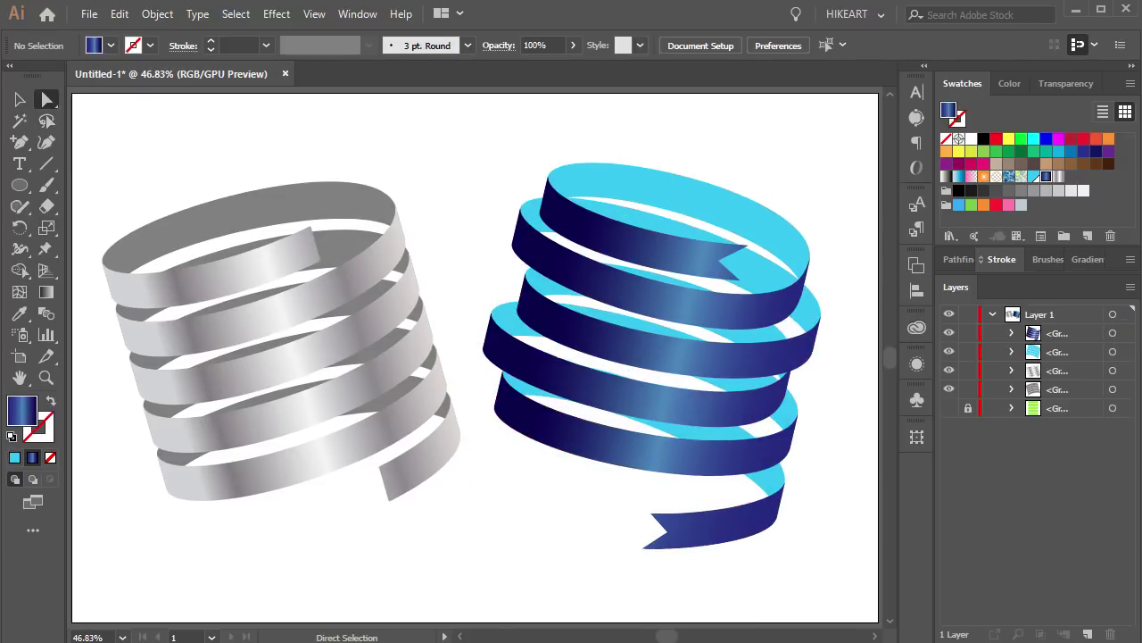
Lasso the anchor points at the left bend of the blue coil's second band and pull them outward to the left.
{"action": "key", "text": "q"}
{"action": "scroll", "coordinate": [613, 146], "scroll_direction": "up", "scroll_amount": 5}
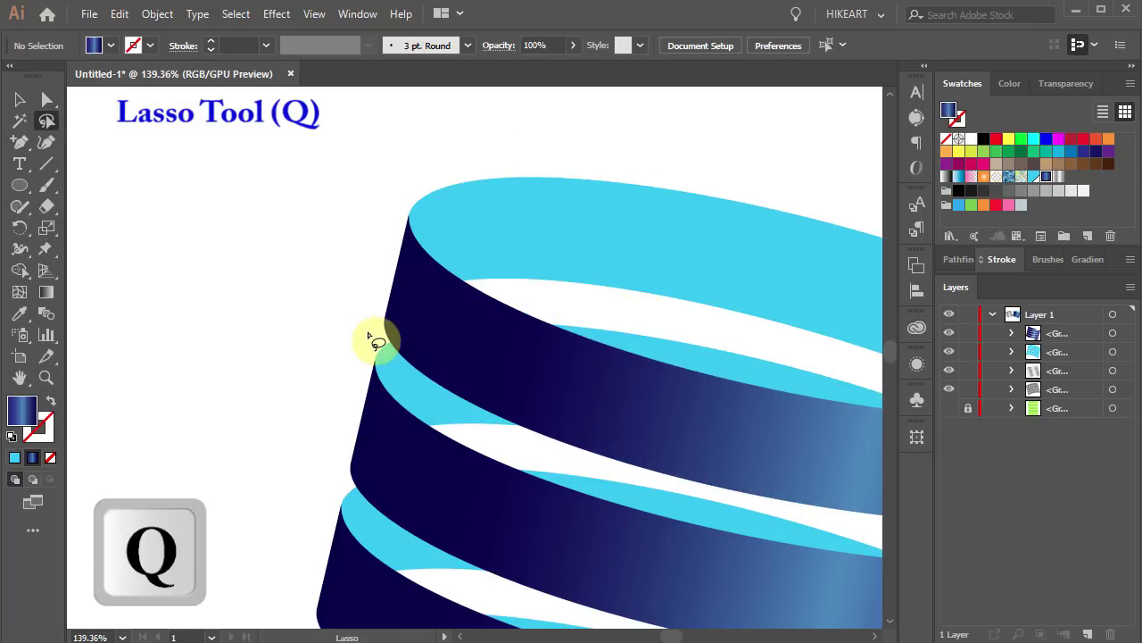
{"action": "mouse_move", "coordinate": [356, 329]}
{"action": "left_mouse_down"}
{"action": "mouse_move", "coordinate": [391, 362]}
{"action": "mouse_move", "coordinate": [391, 417]}
{"action": "mouse_move", "coordinate": [382, 461]}
{"action": "mouse_move", "coordinate": [346, 484]}
{"action": "mouse_move", "coordinate": [316, 463]}
{"action": "mouse_move", "coordinate": [309, 423]}
{"action": "mouse_move", "coordinate": [369, 331]}
{"action": "left_mouse_up"}
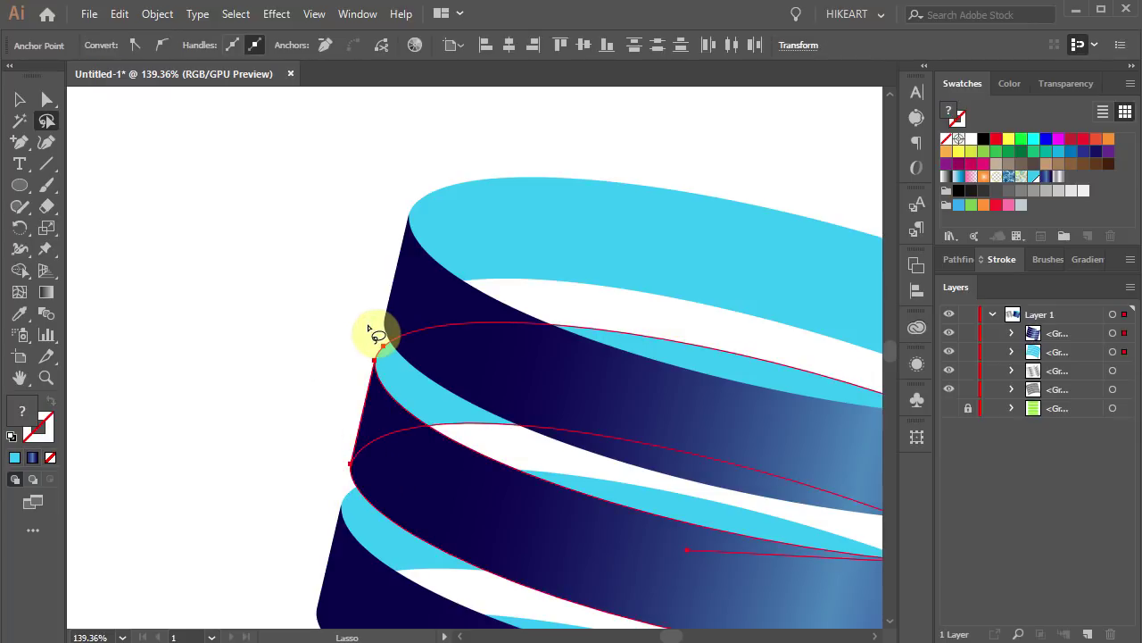
{"action": "key", "text": "a"}
{"action": "left_click", "coordinate": [386, 349]}
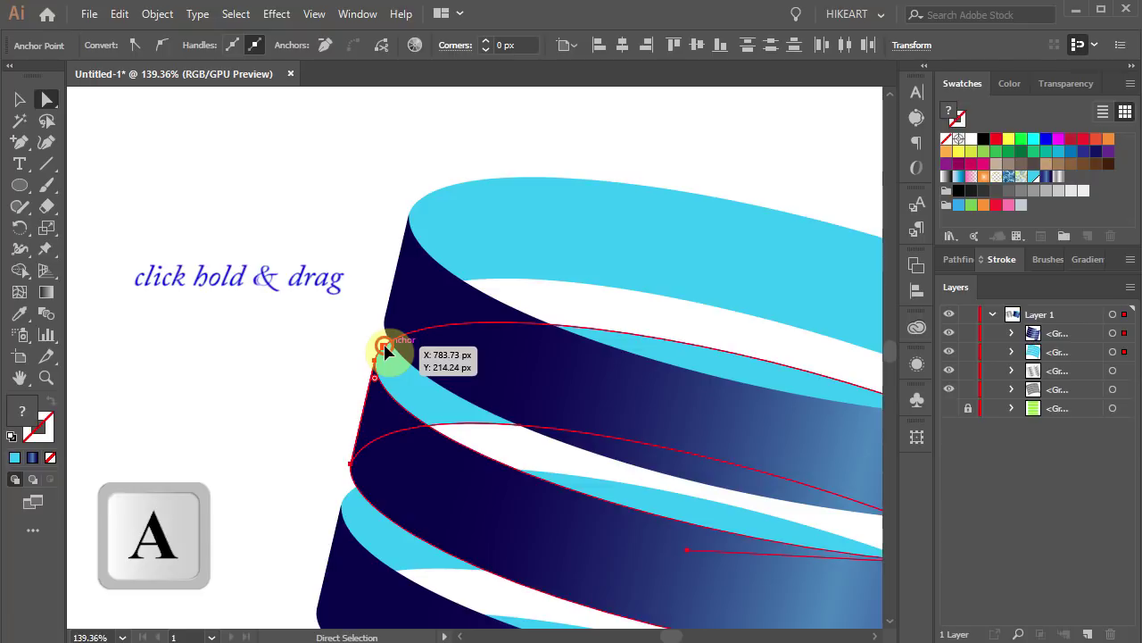
{"action": "left_click_drag", "start_coordinate": [386, 349], "coordinate": [324, 331]}
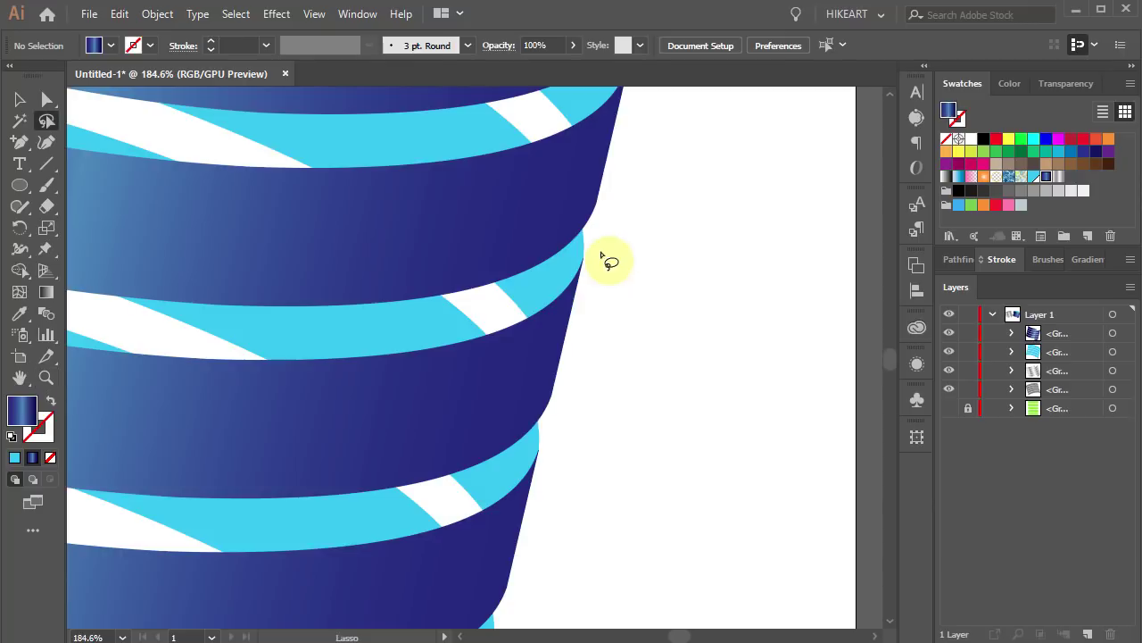
Lasso and shift the blue coil's third right bend inward and its fourth band's left bend outward to the left.
{"action": "left_click_drag", "start_coordinate": [607, 258], "coordinate": [599, 270]}
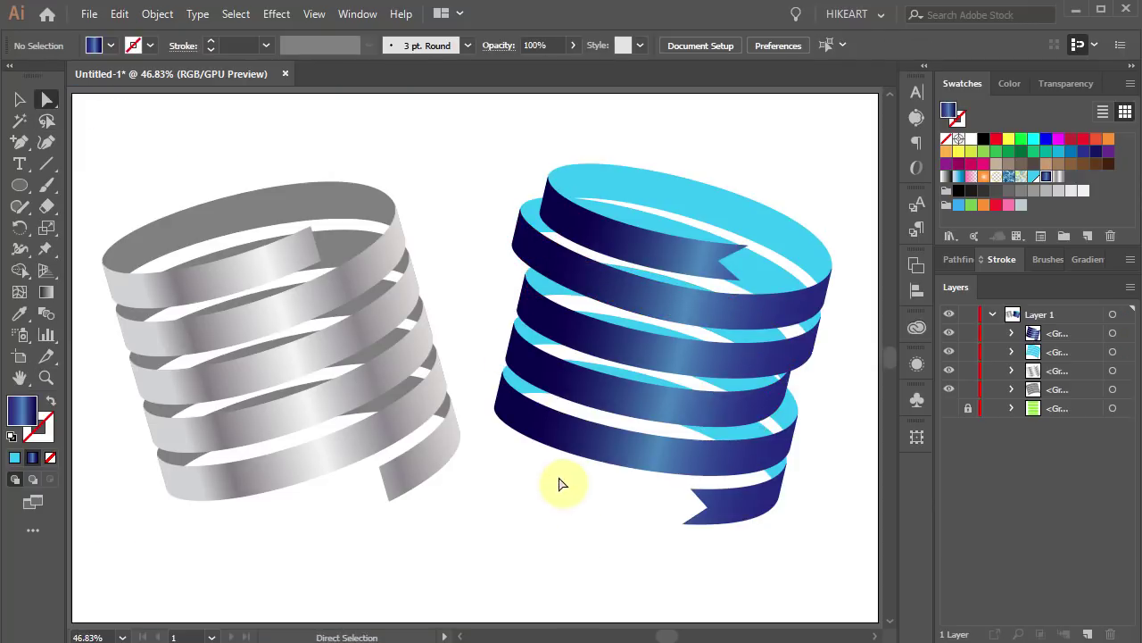
{"action": "key", "text": "q"}
{"action": "left_click_drag", "start_coordinate": [559, 479], "coordinate": [500, 348]}
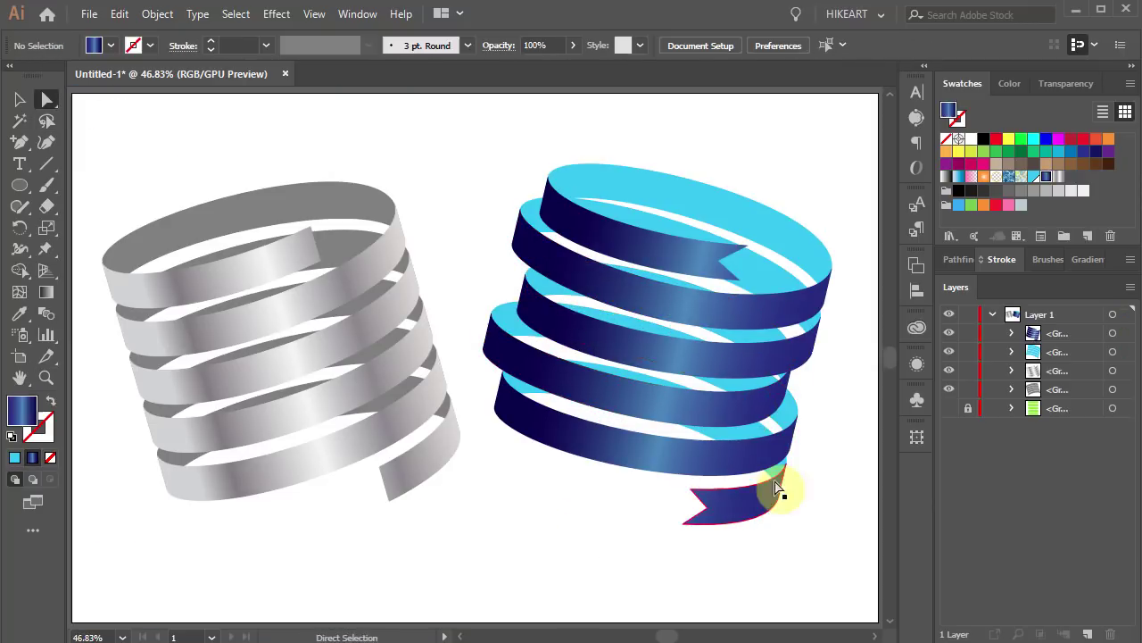
Extend the blue coil's lower notched tail down and to the left, and pull the top band's right bend inward.
{"action": "left_click_drag", "start_coordinate": [781, 485], "coordinate": [778, 510]}
{"action": "mouse_move", "coordinate": [607, 340]}
{"action": "left_mouse_down"}
{"action": "mouse_move", "coordinate": [547, 392]}
{"action": "mouse_move", "coordinate": [607, 375]}
{"action": "mouse_move", "coordinate": [503, 370]}
{"action": "left_mouse_up"}
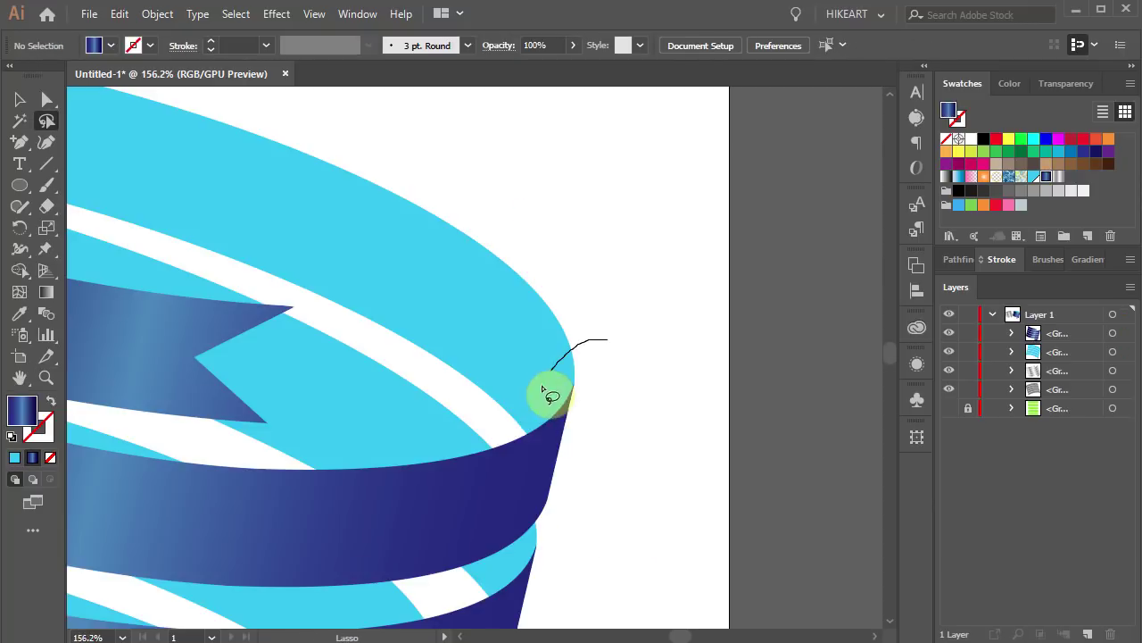
{"action": "key", "text": "a"}
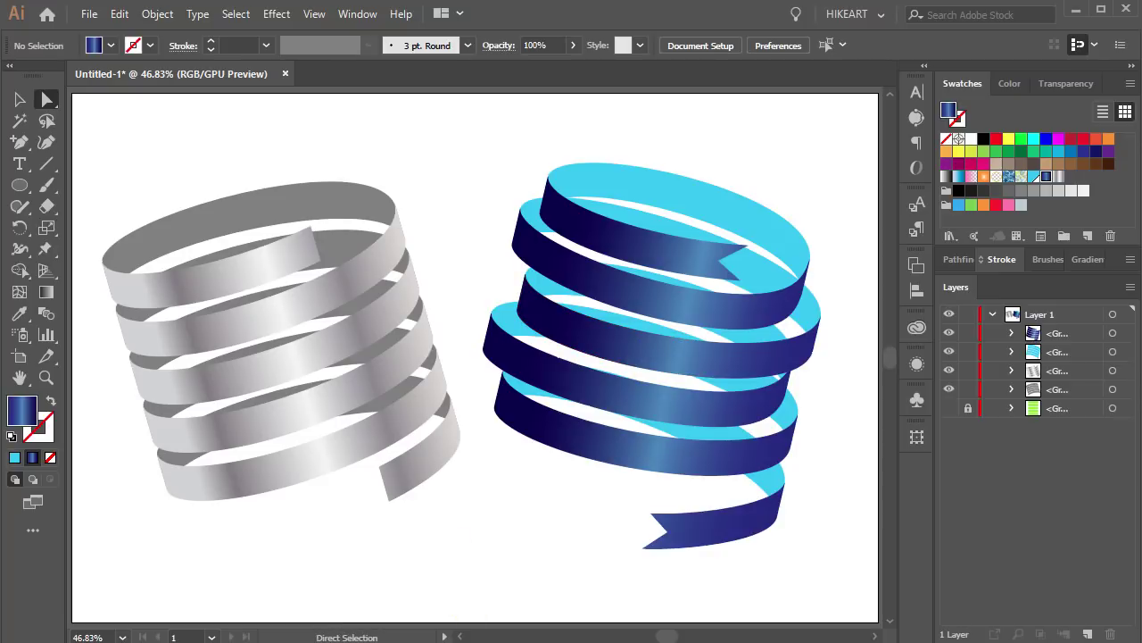